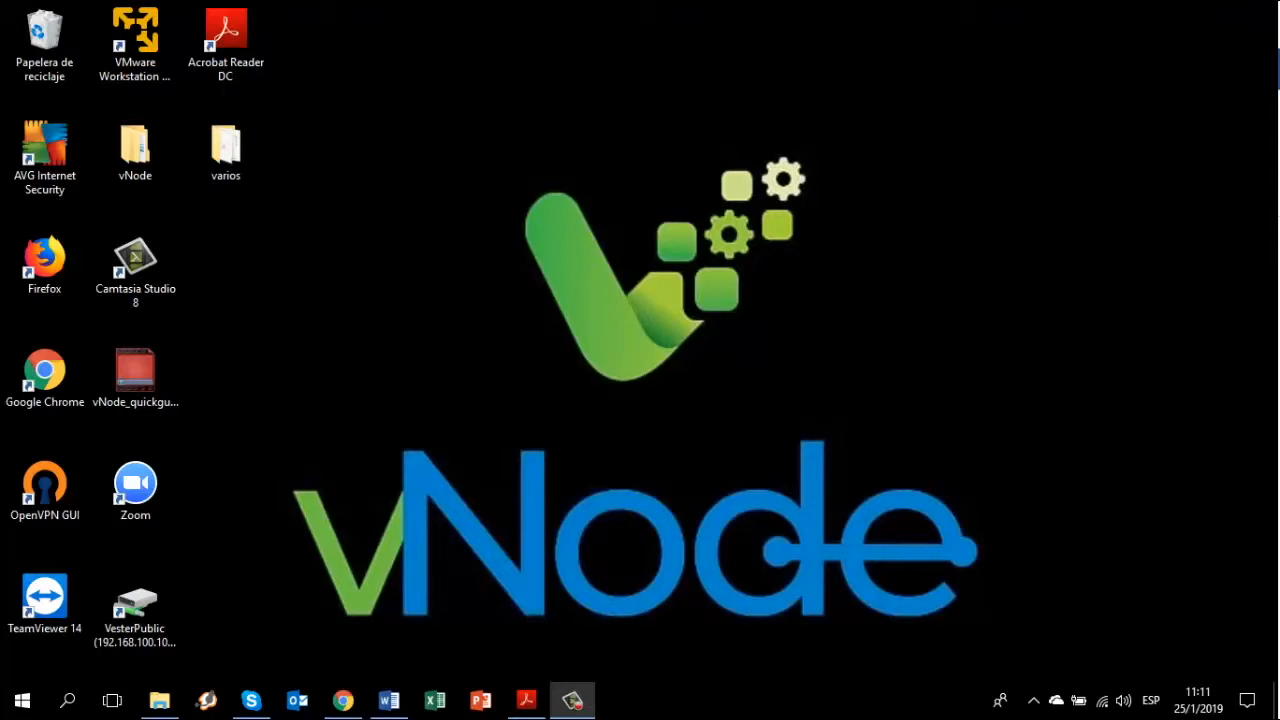
# Launch Google Chrome from the Windows taskbar
pyautogui.click(345, 701)
pyautogui.click(320, 58)
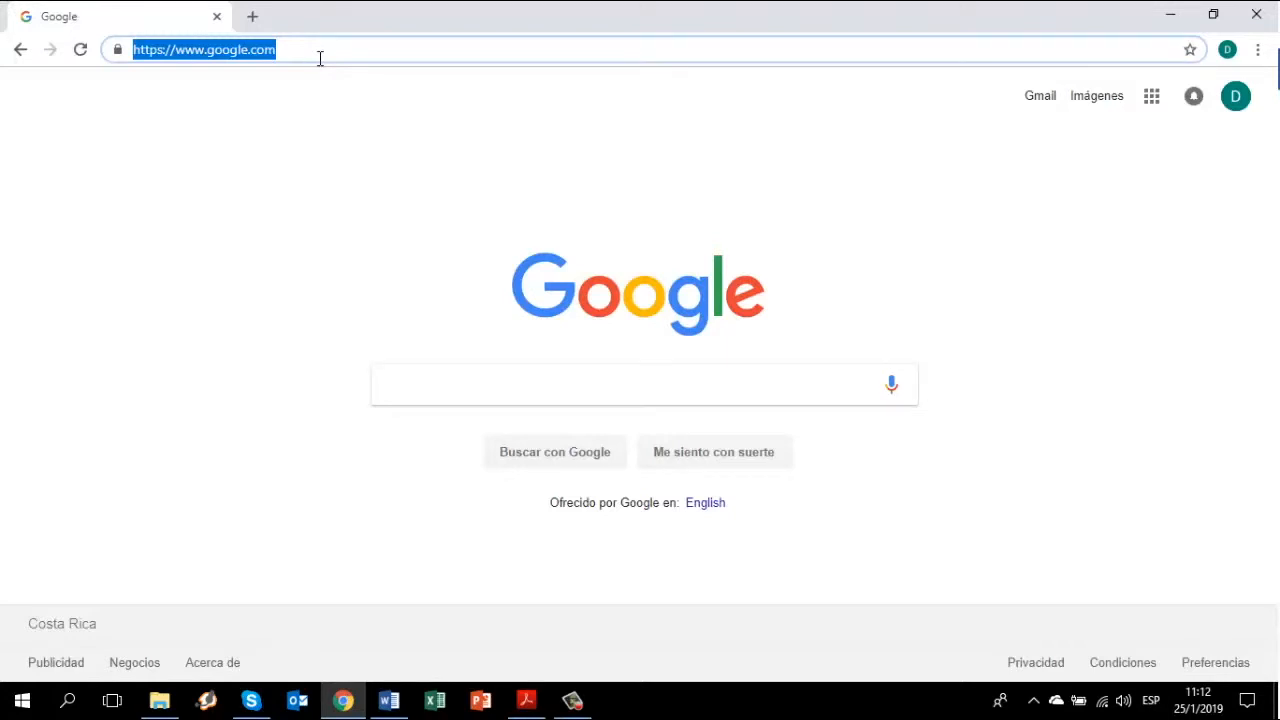
pyautogui.write('http')
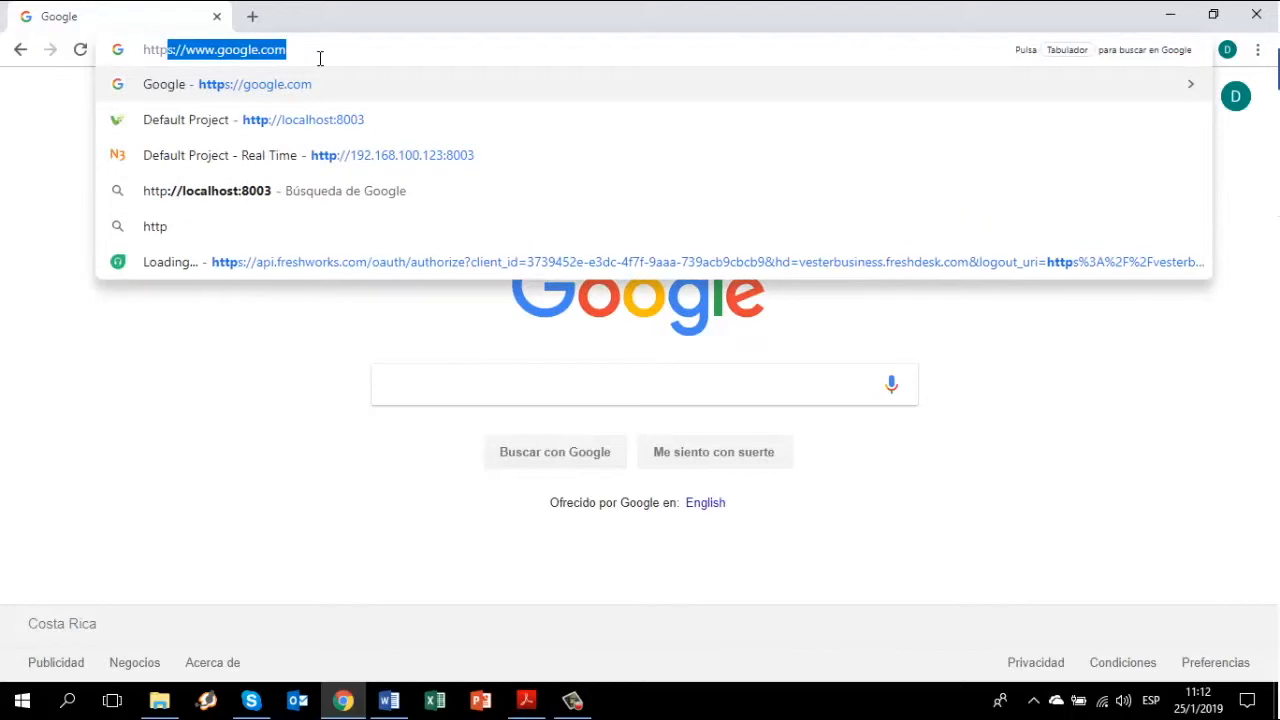
pyautogui.write('://')
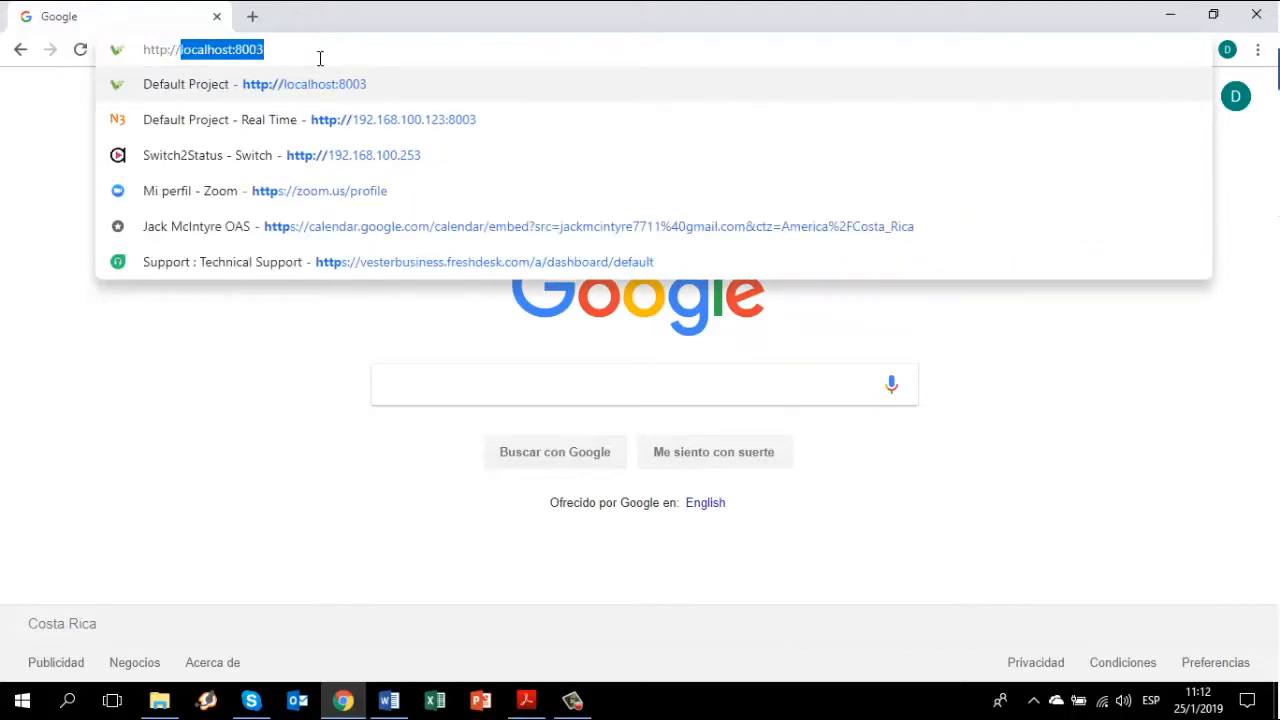
pyautogui.write('localhos')
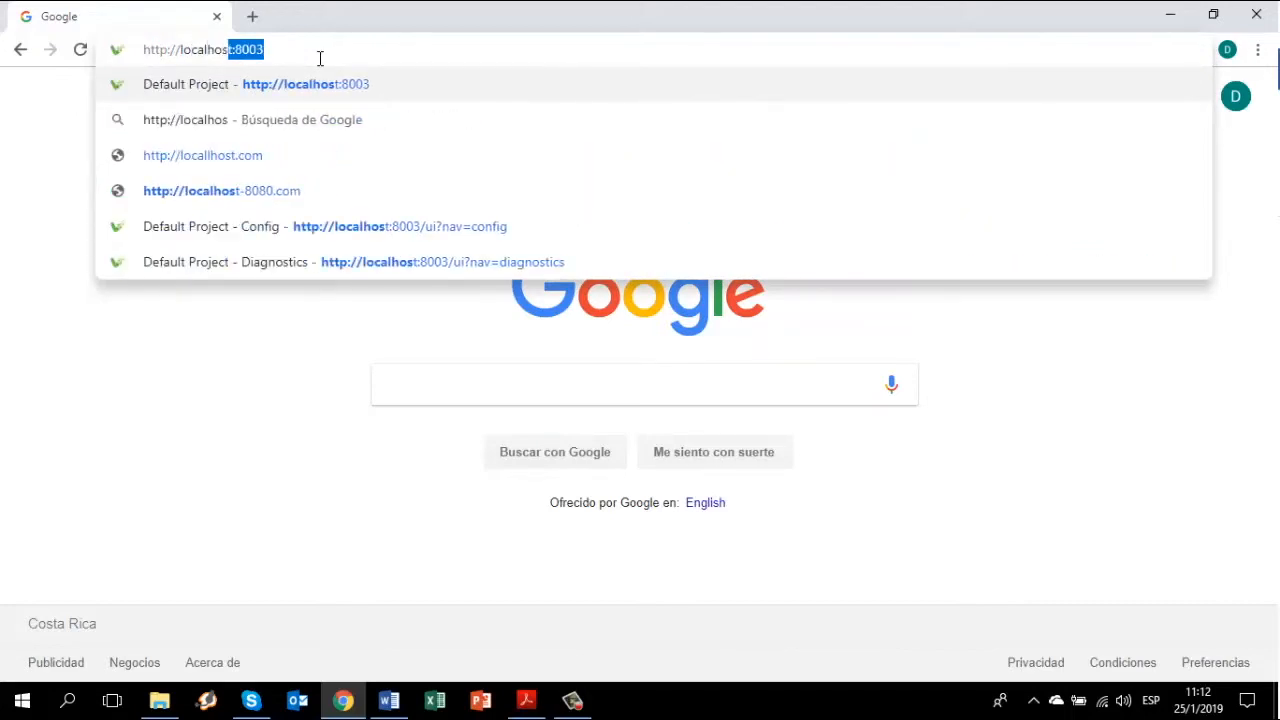
pyautogui.write('t:')
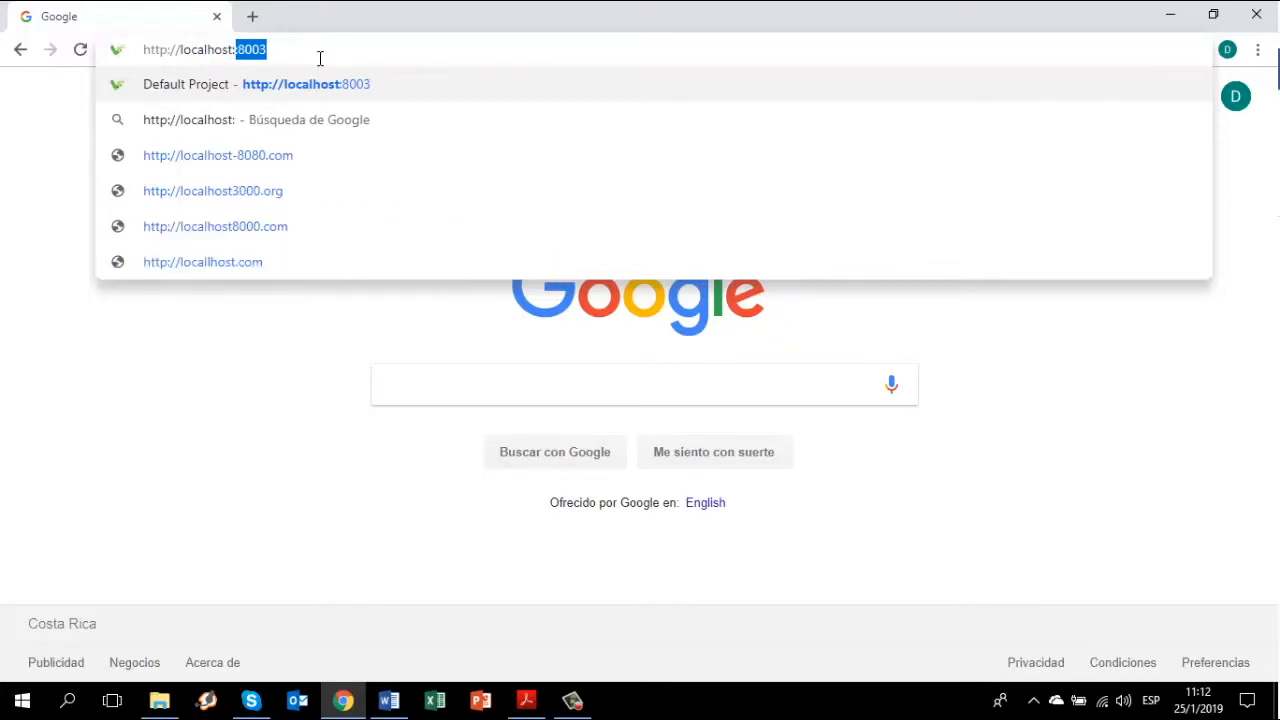
pyautogui.write('800')
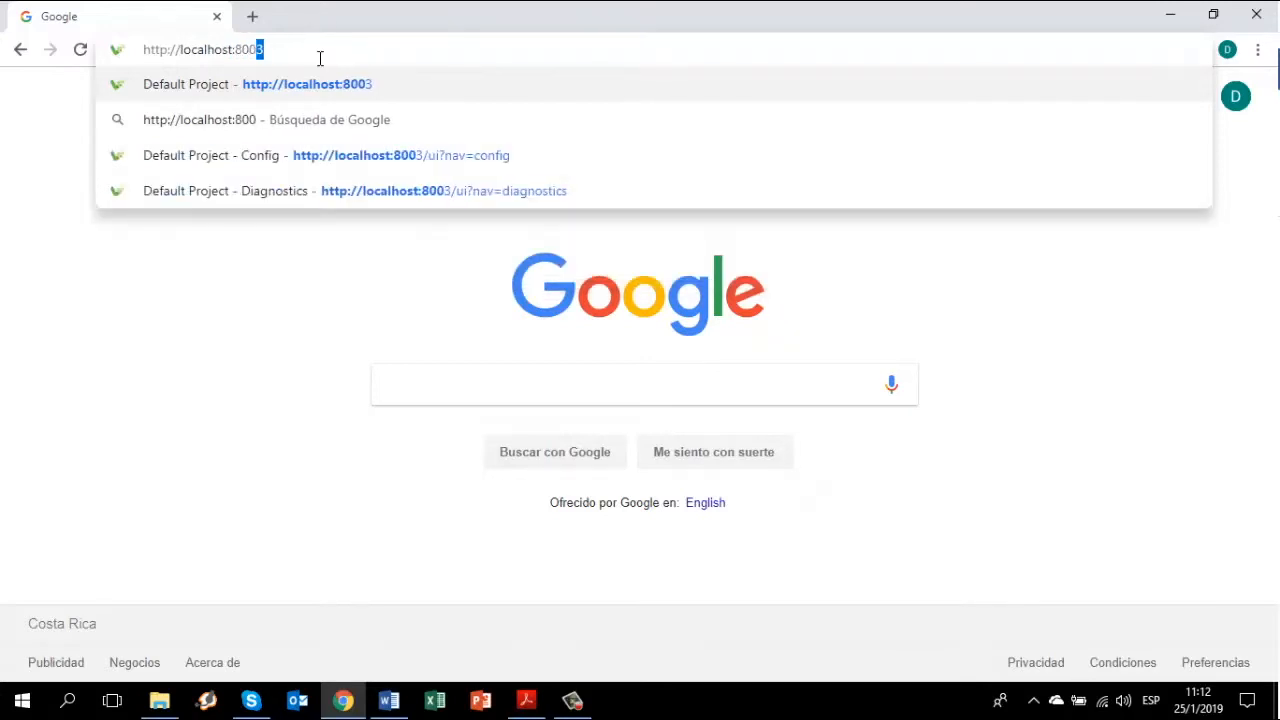
pyautogui.write('3')
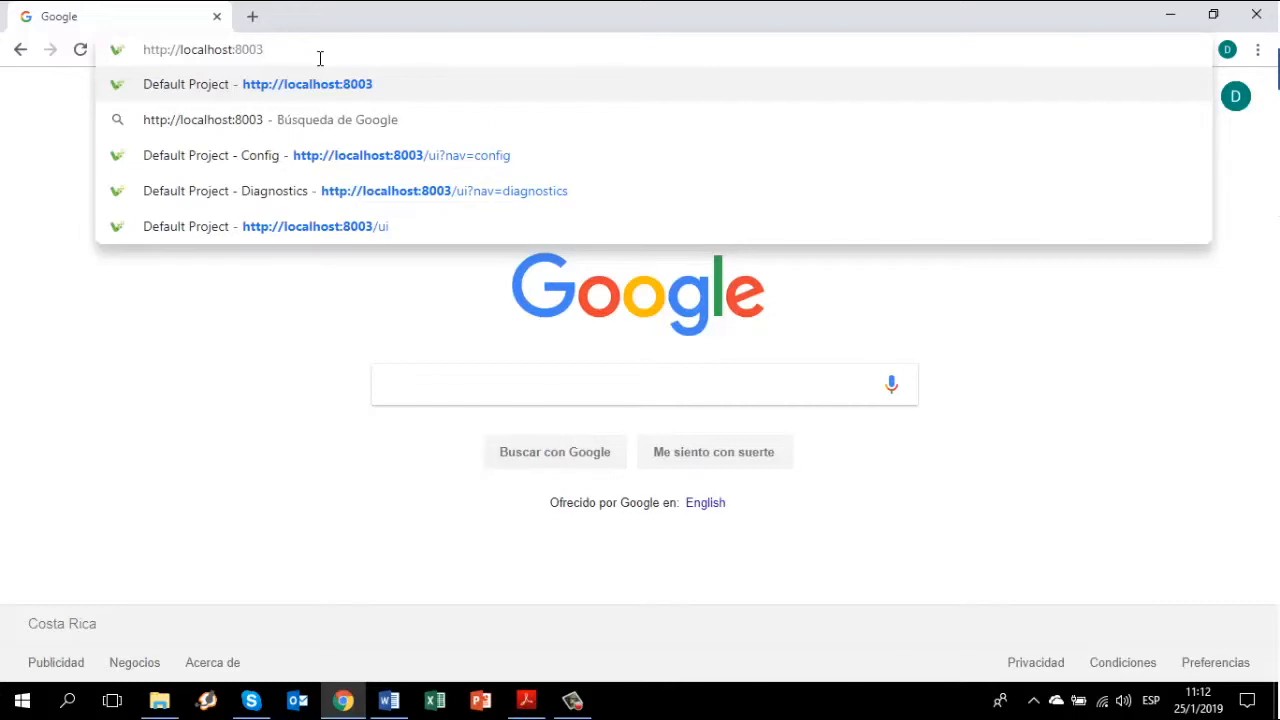
pyautogui.press('Return')
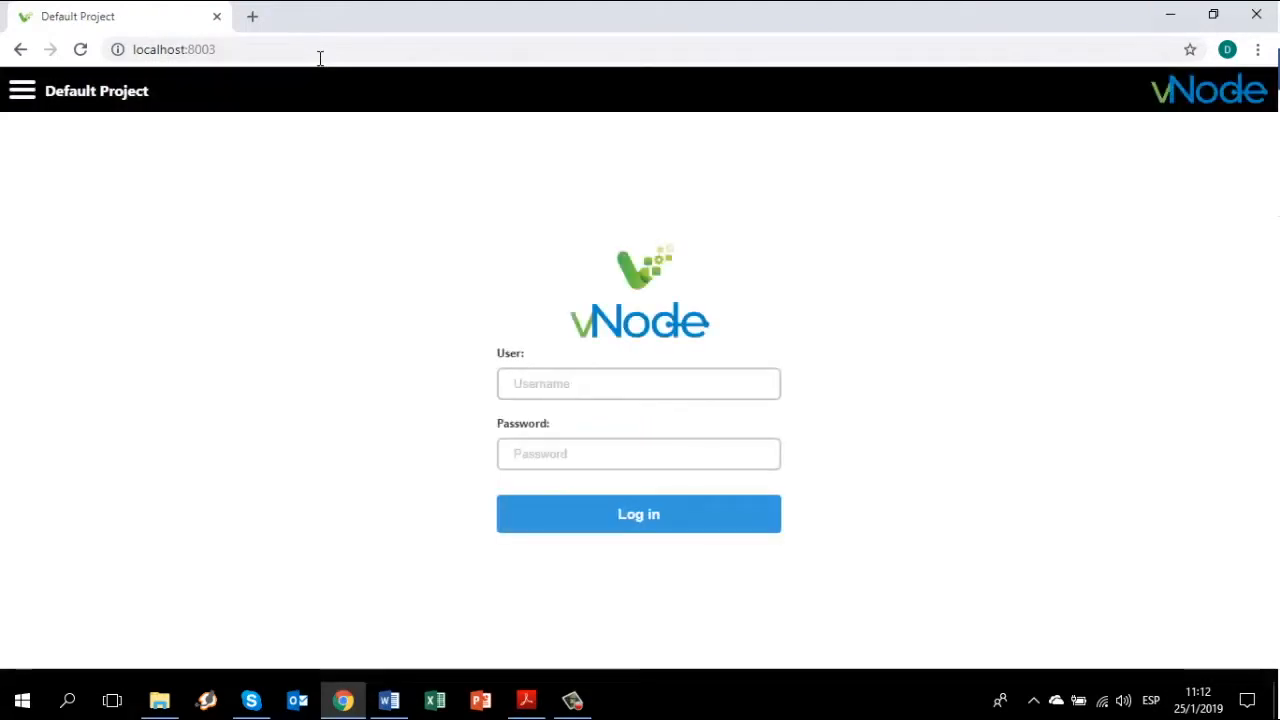
# Sign in to vNode with the administrator username and its password
pyautogui.click(586, 386)
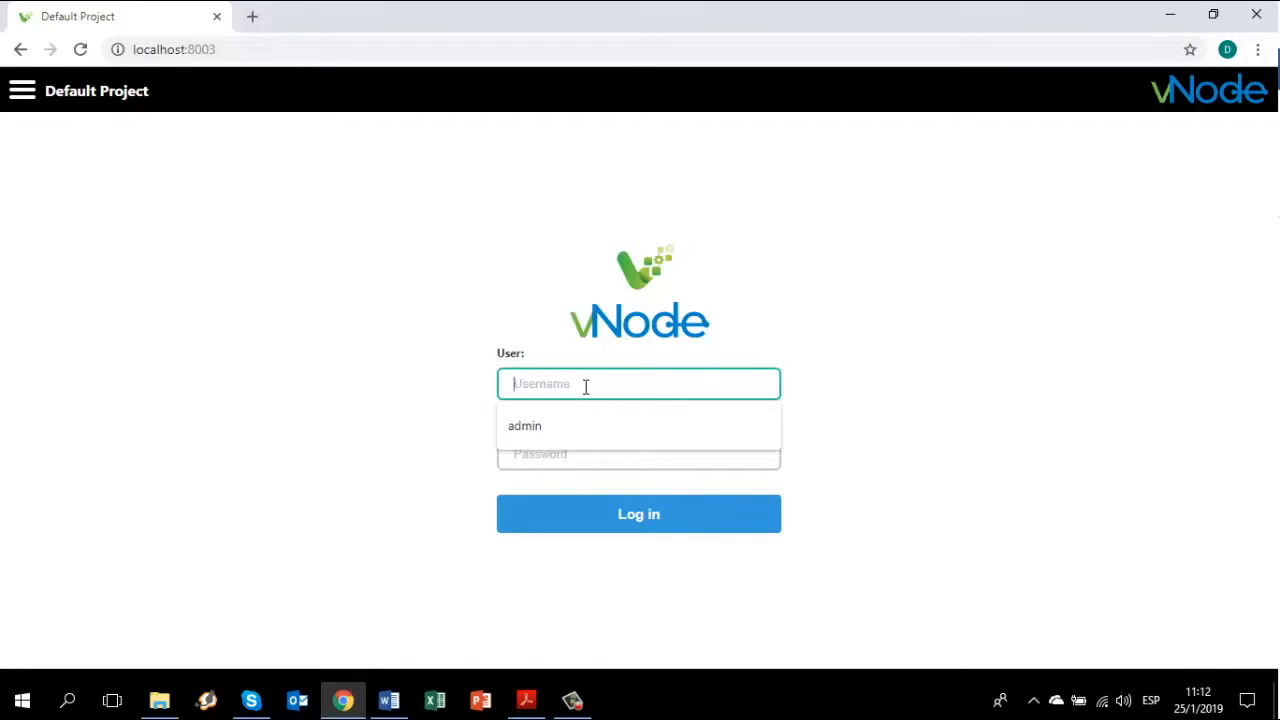
pyautogui.write('admin')
pyautogui.press('Tab')
pyautogui.write('admin')
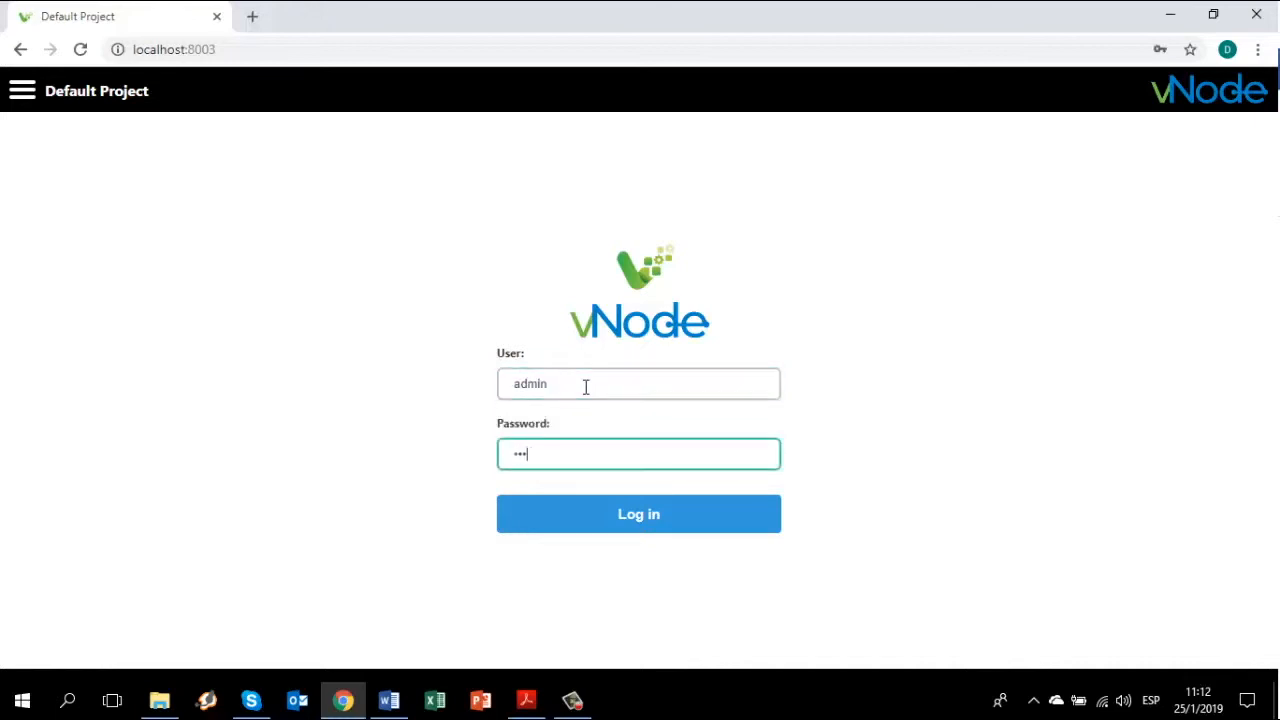
pyautogui.press('Return')
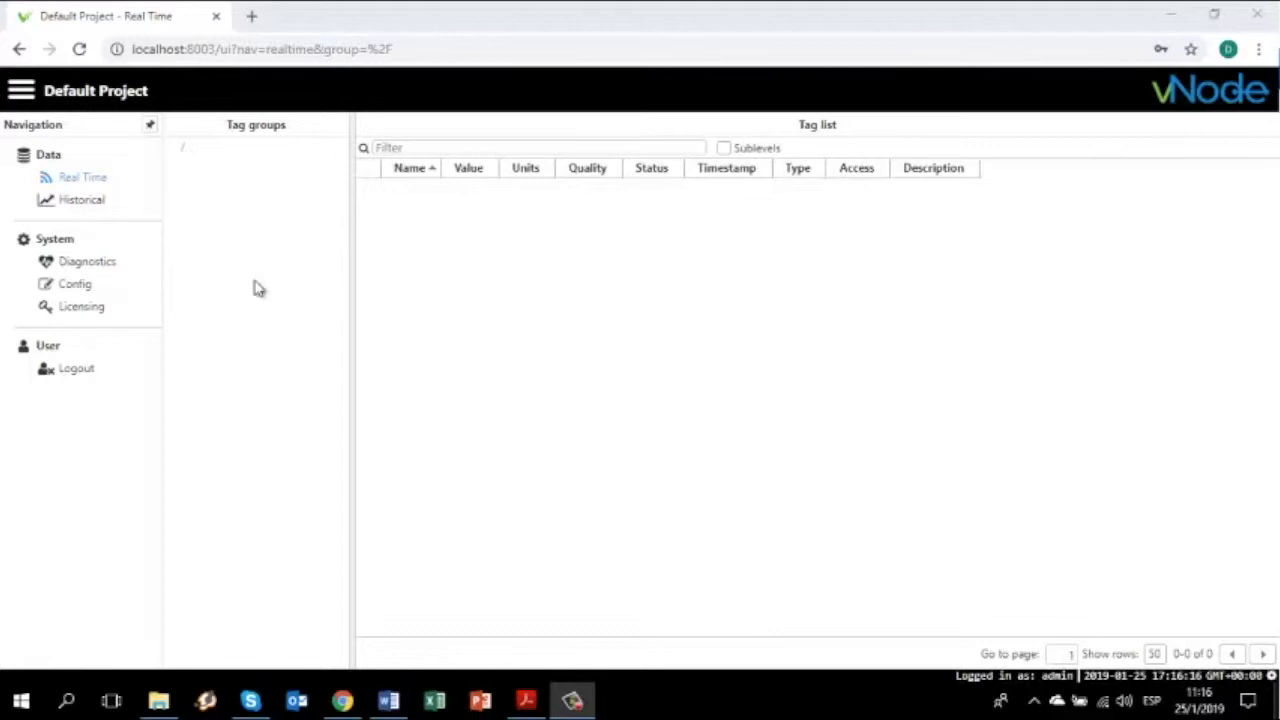
# Review Diagnostics Modules and Links, then show the This node | main system details
pyautogui.click(106, 274)
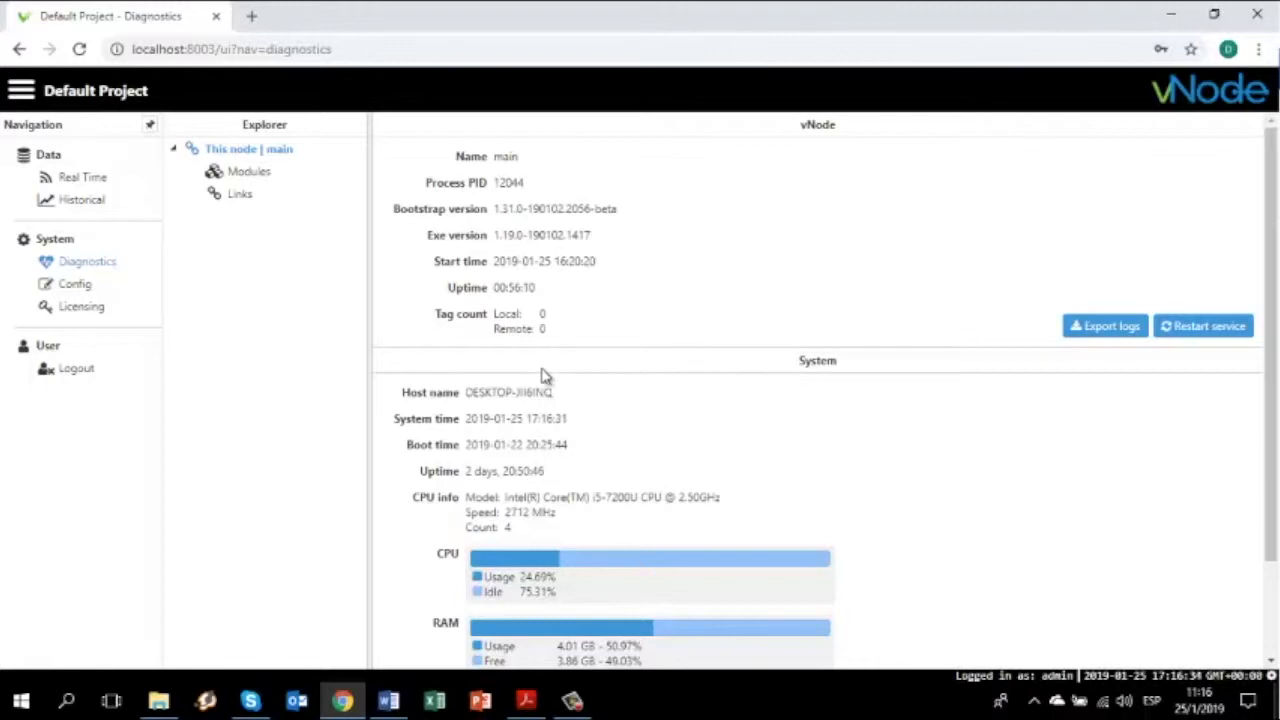
pyautogui.click(267, 186)
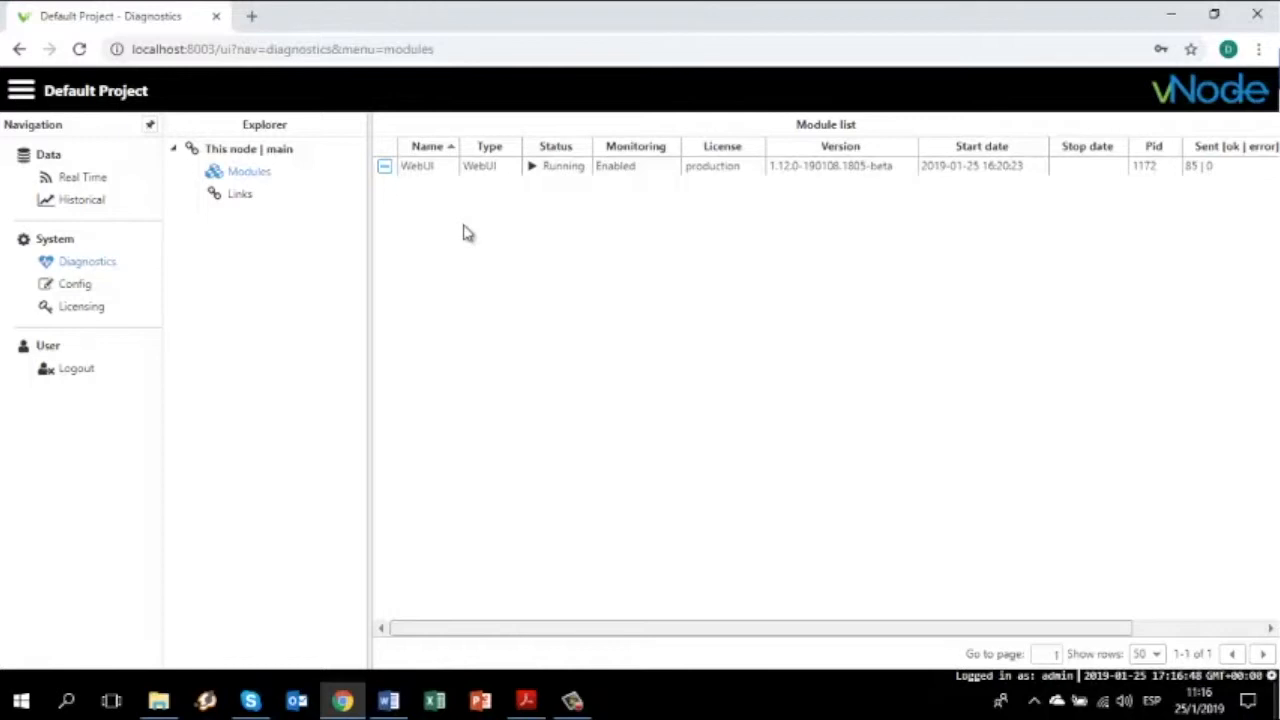
pyautogui.click(245, 196)
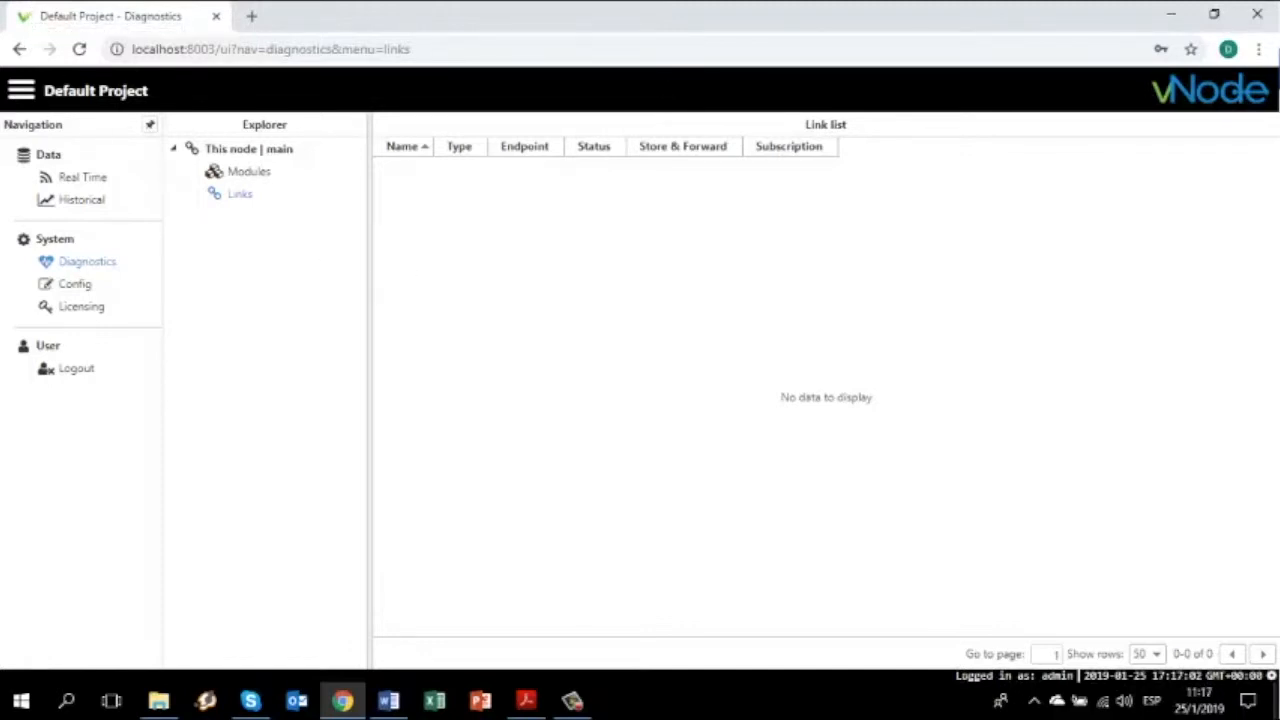
pyautogui.hotkey('alt', 'Tab')
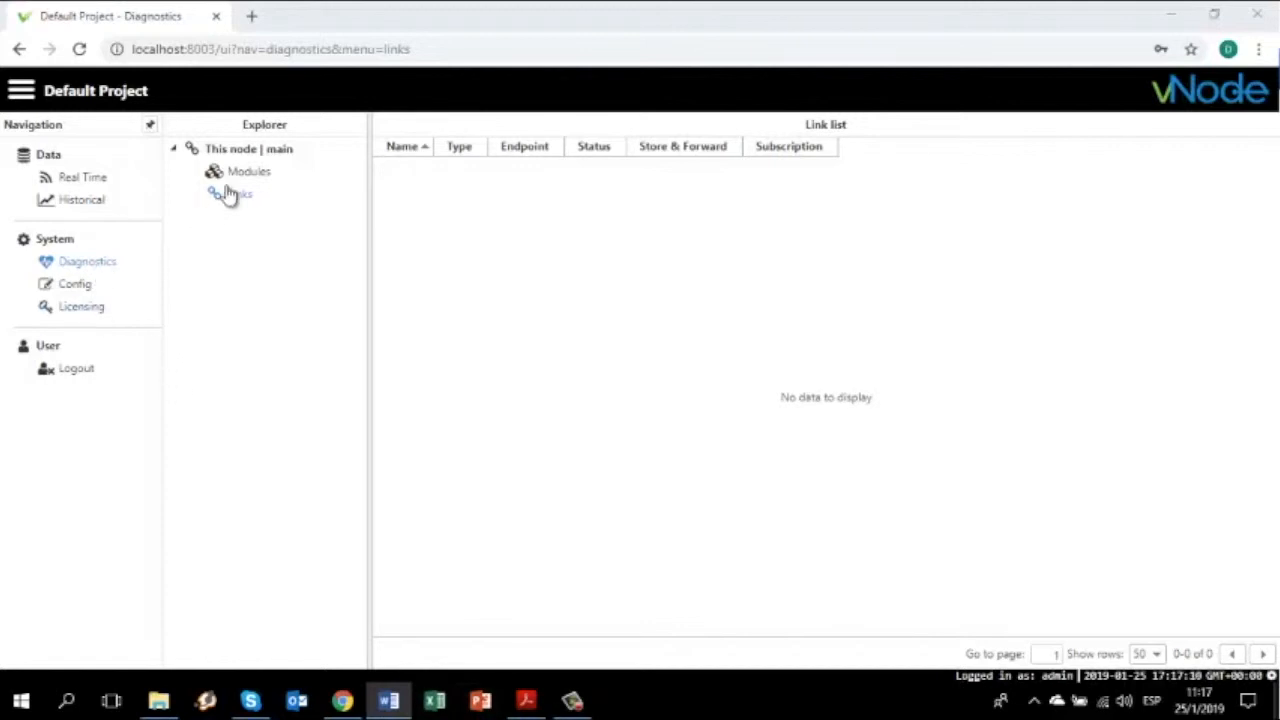
pyautogui.click(250, 150)
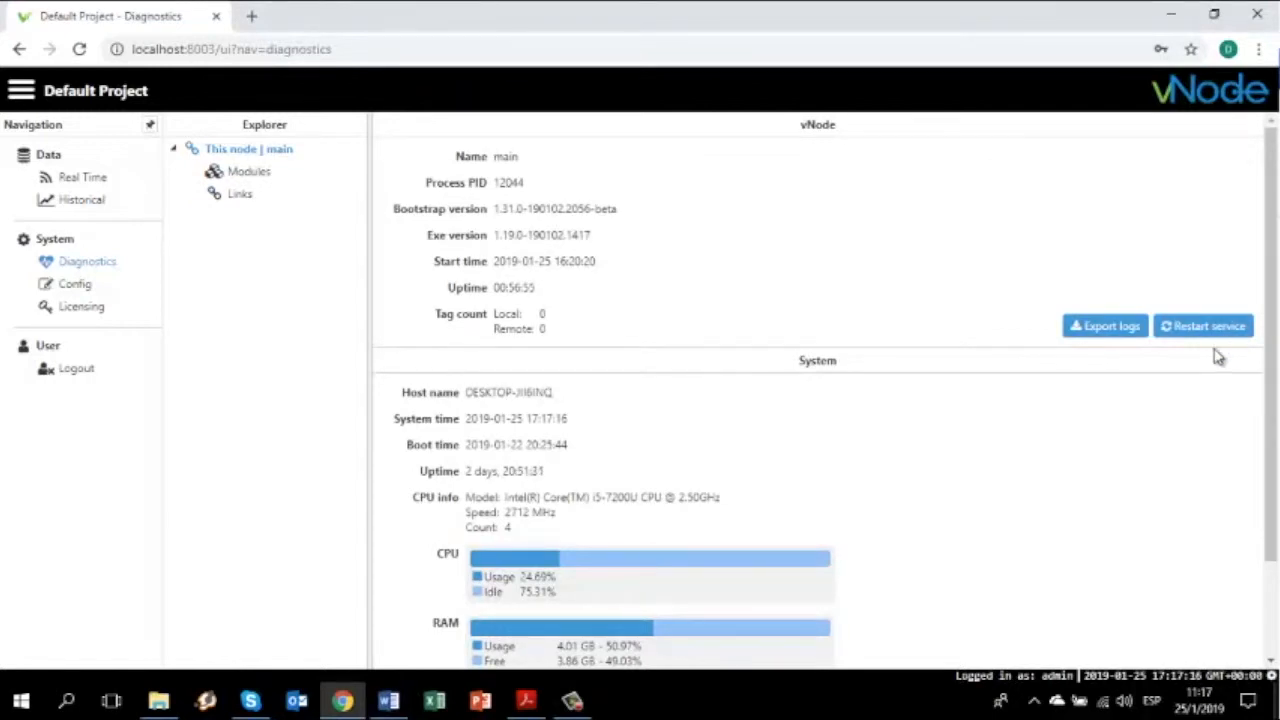
pyautogui.click(1100, 328)
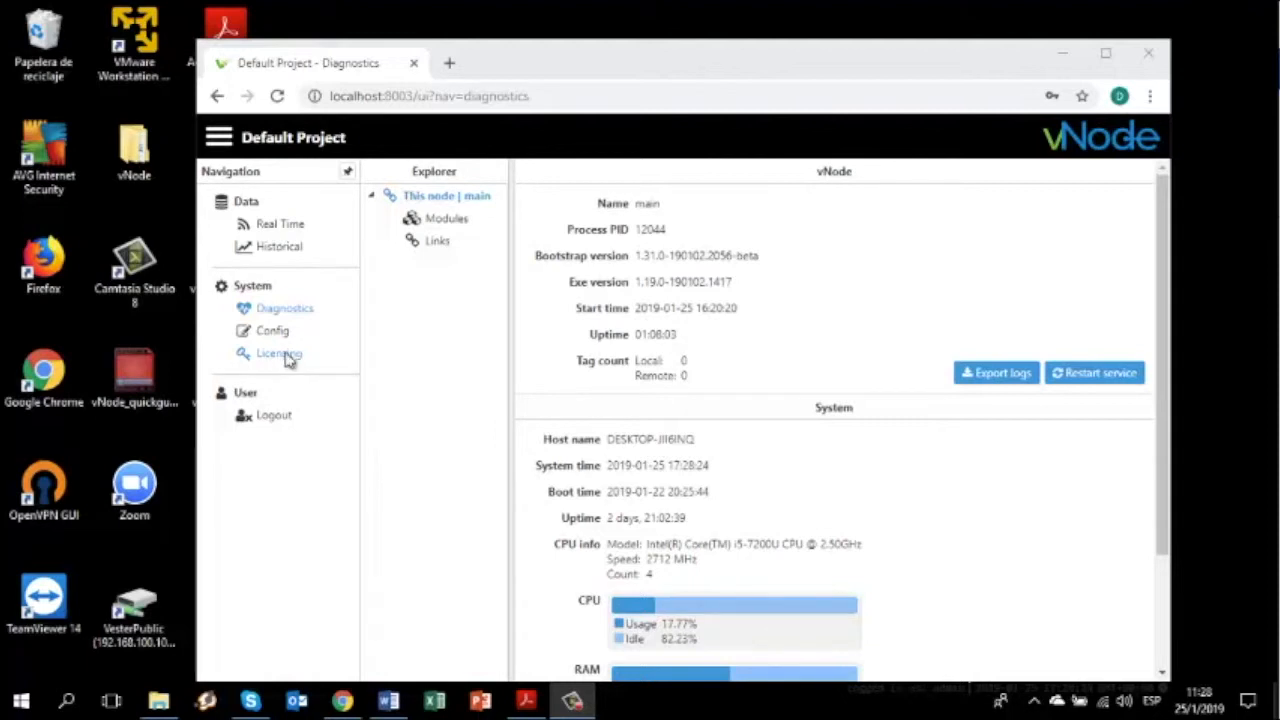
# Check the Licensing page and dismiss the Add license file dialog without adding anything
pyautogui.click(280, 354)
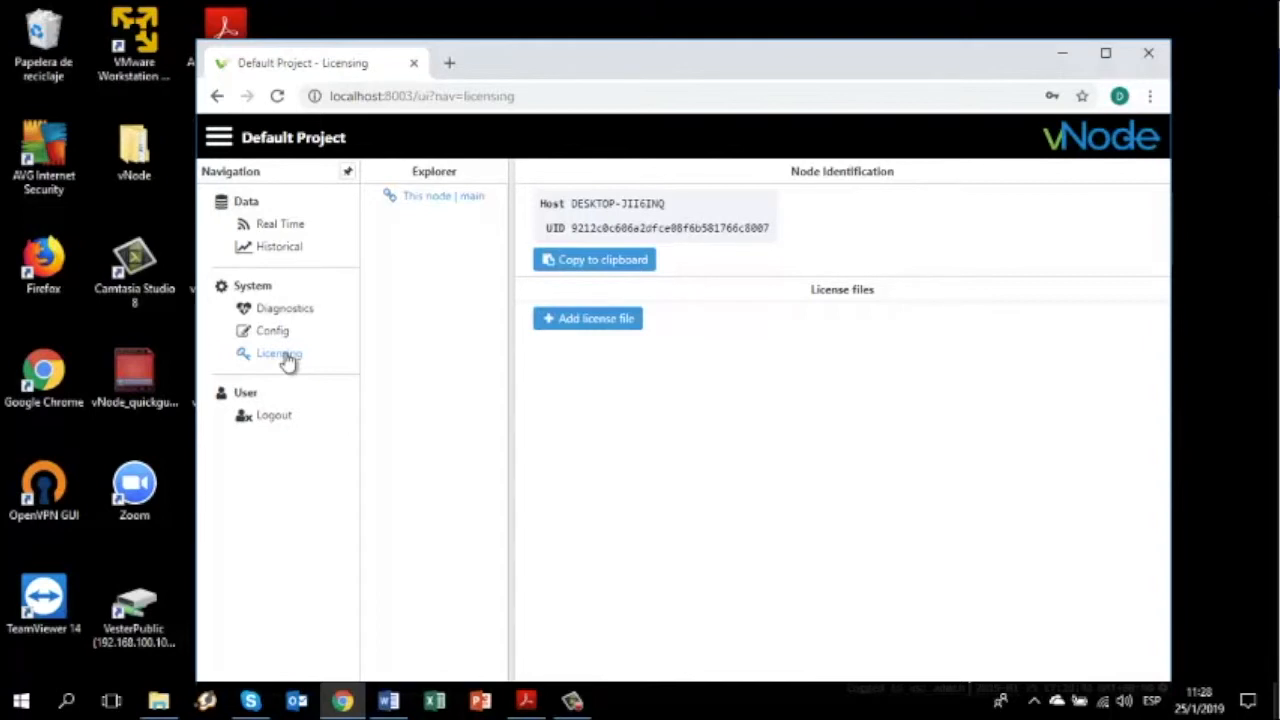
pyautogui.click(600, 320)
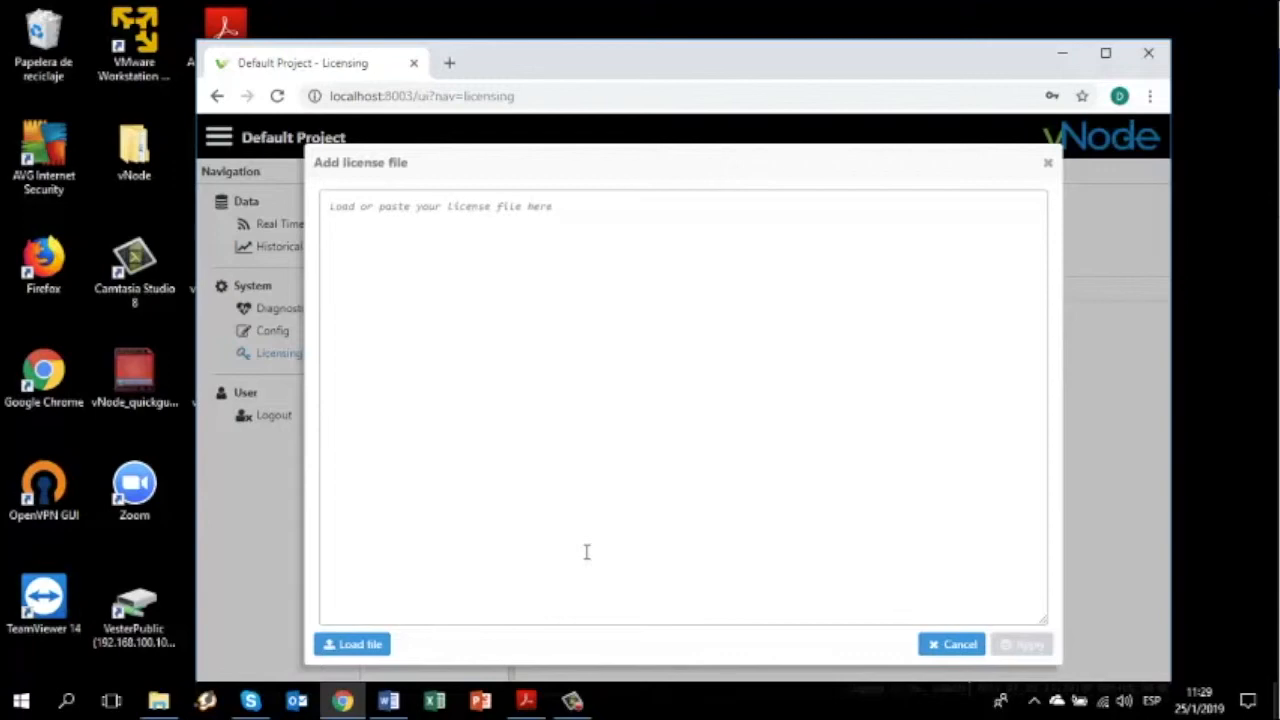
pyautogui.click(1048, 164)
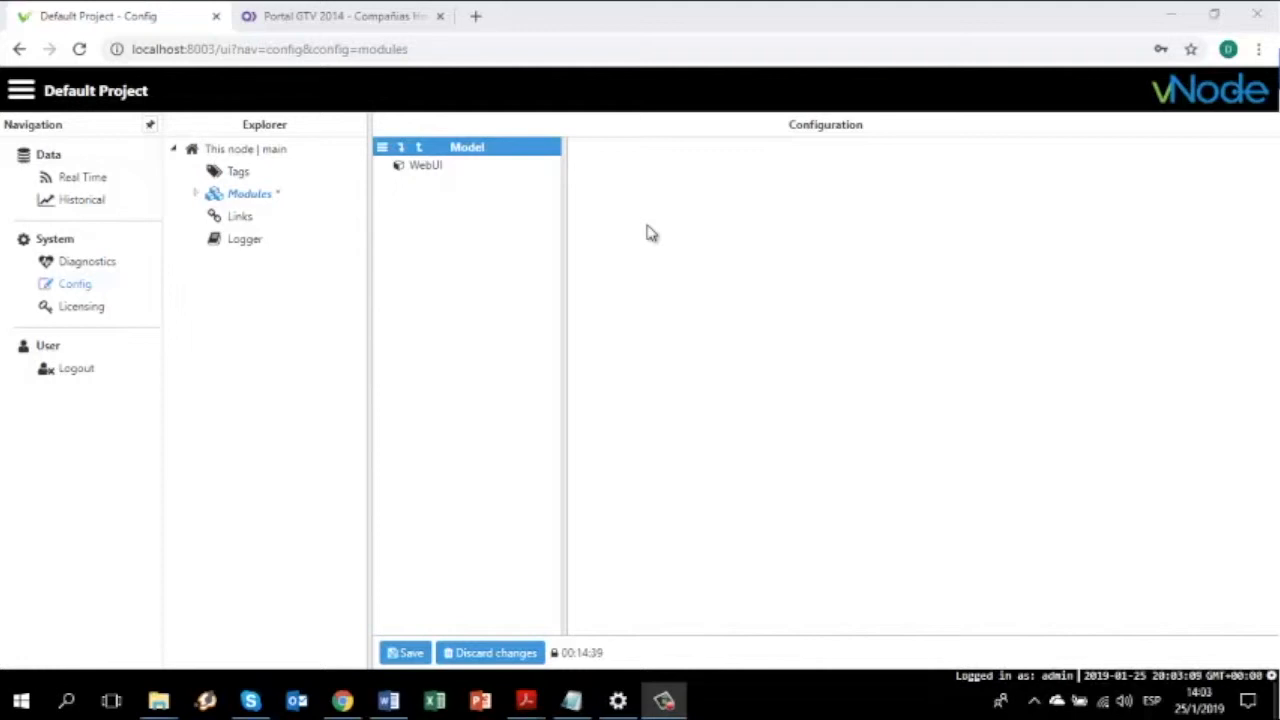
# Create a new module named 'test' via Model > New Module
pyautogui.click(245, 204)
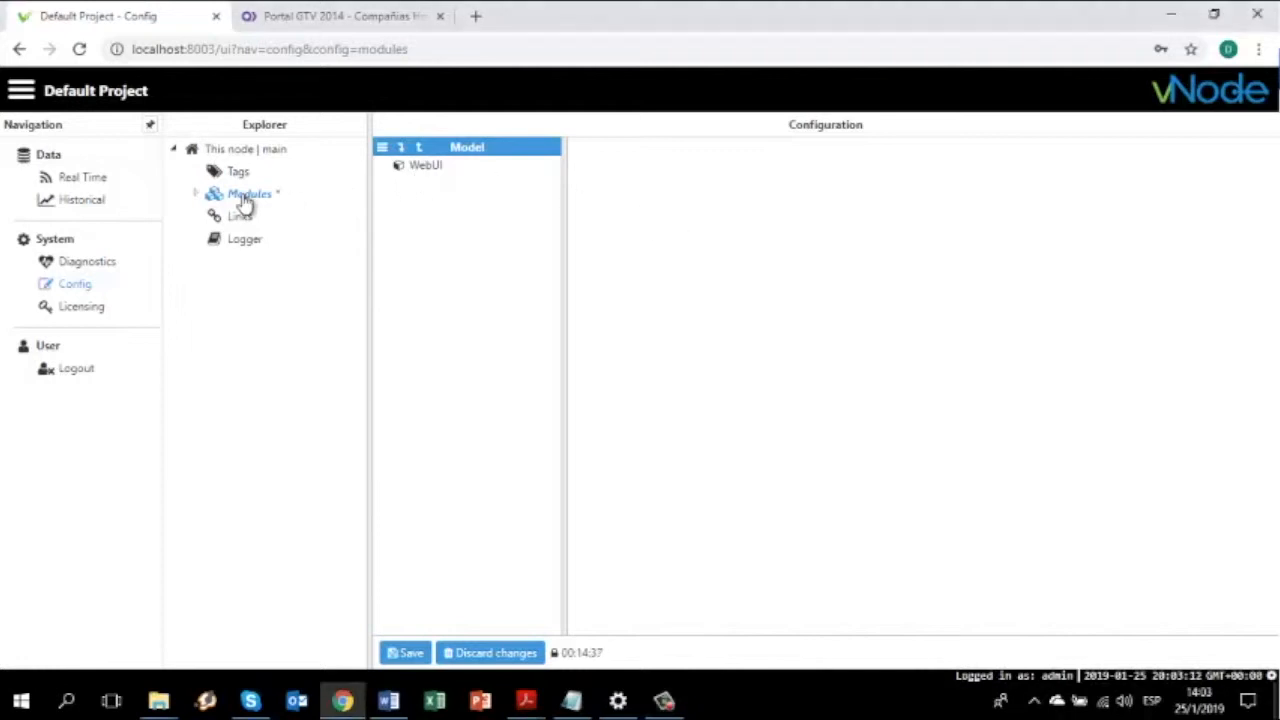
pyautogui.click(382, 149)
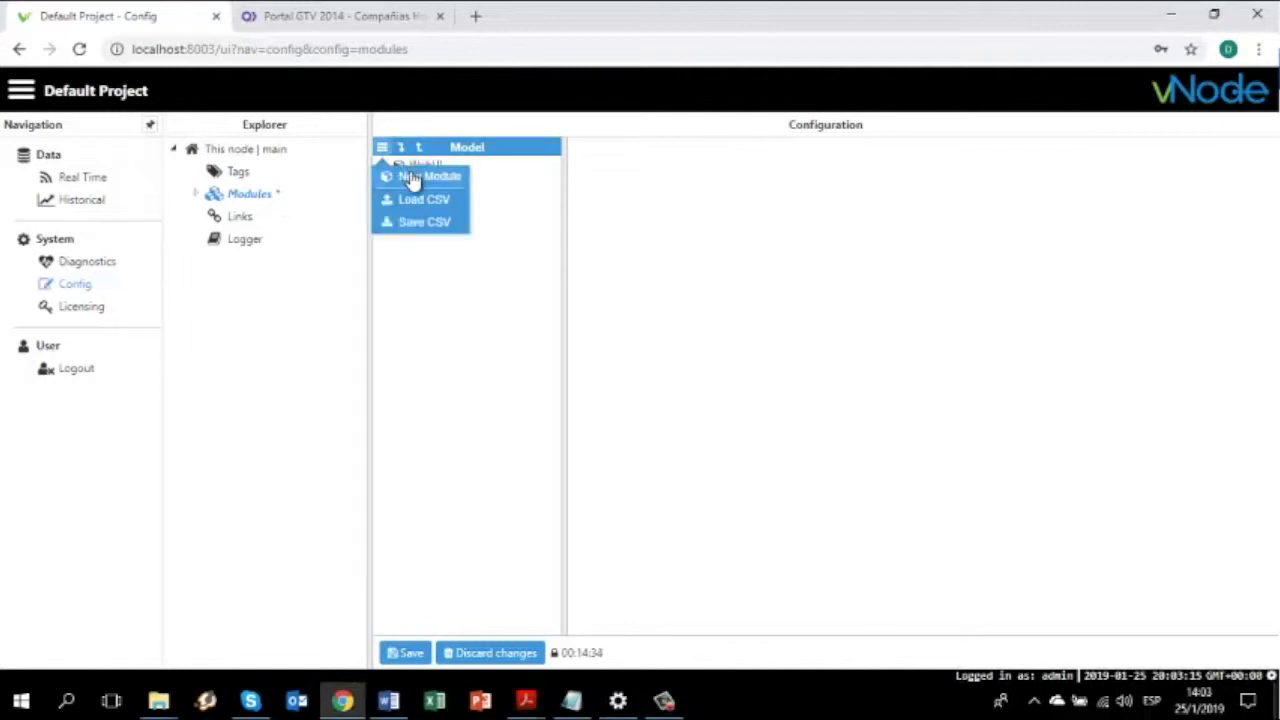
pyautogui.click(410, 175)
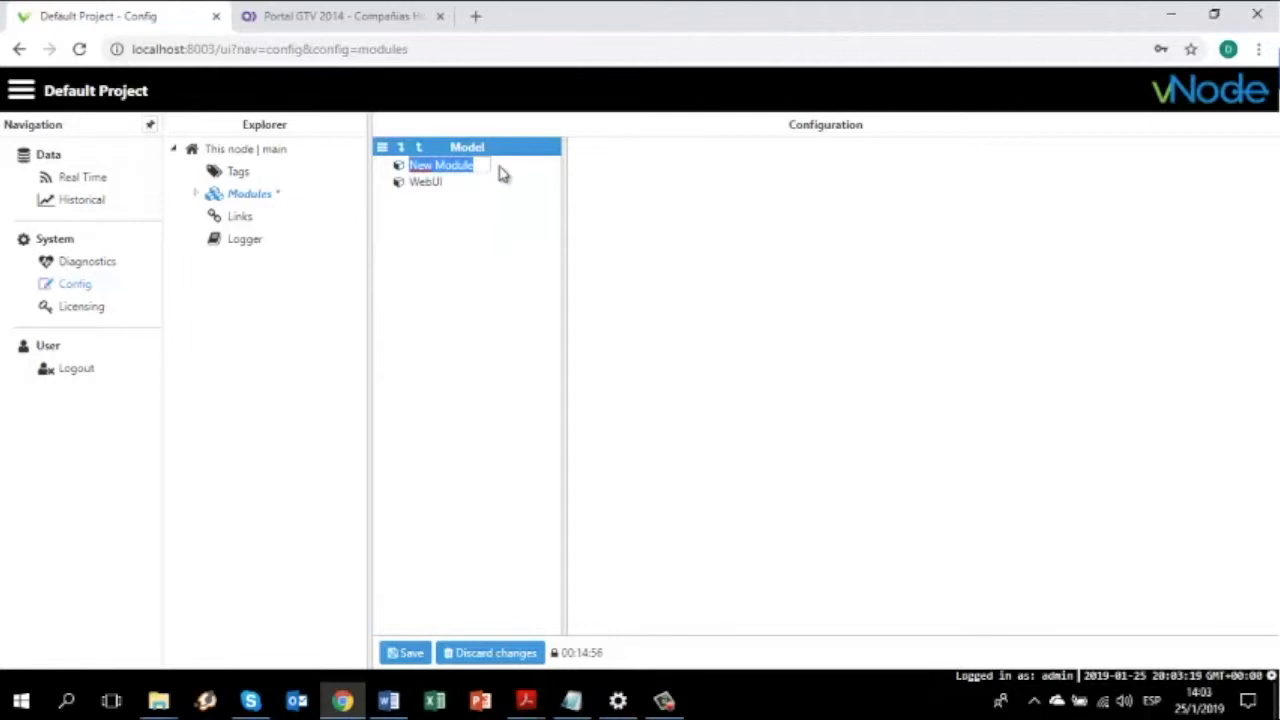
pyautogui.write('test')
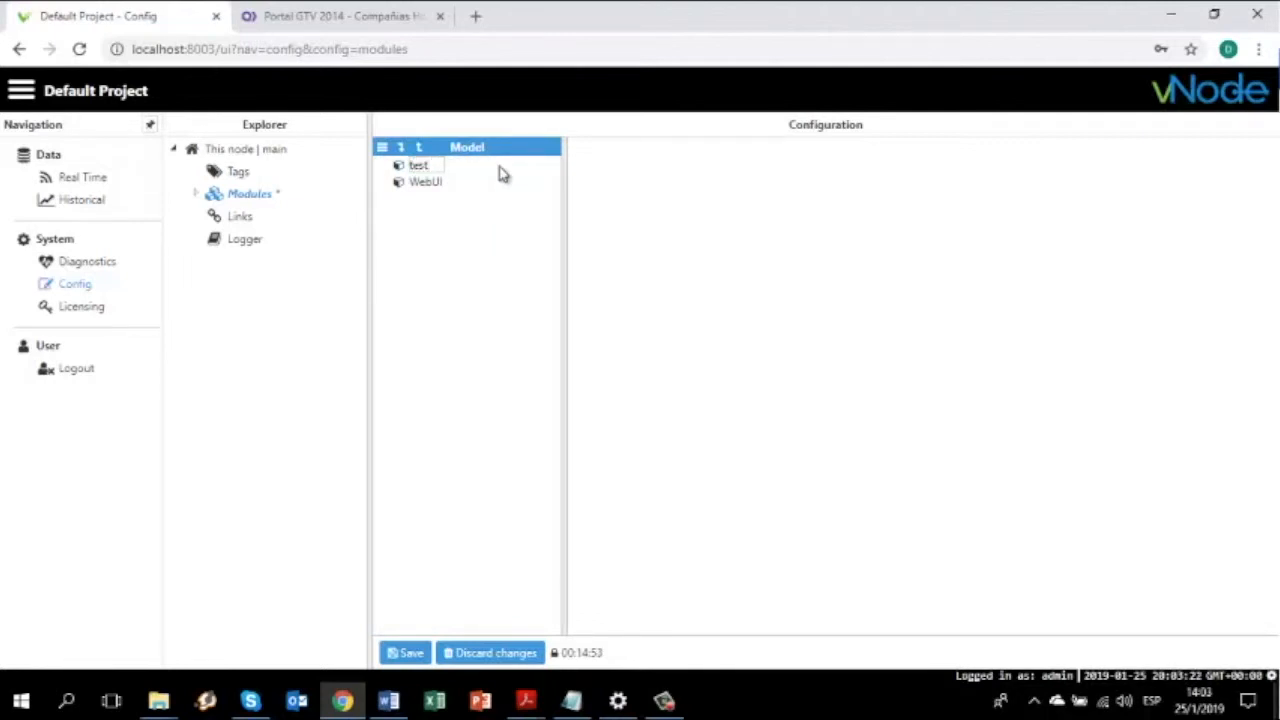
pyautogui.press('Return')
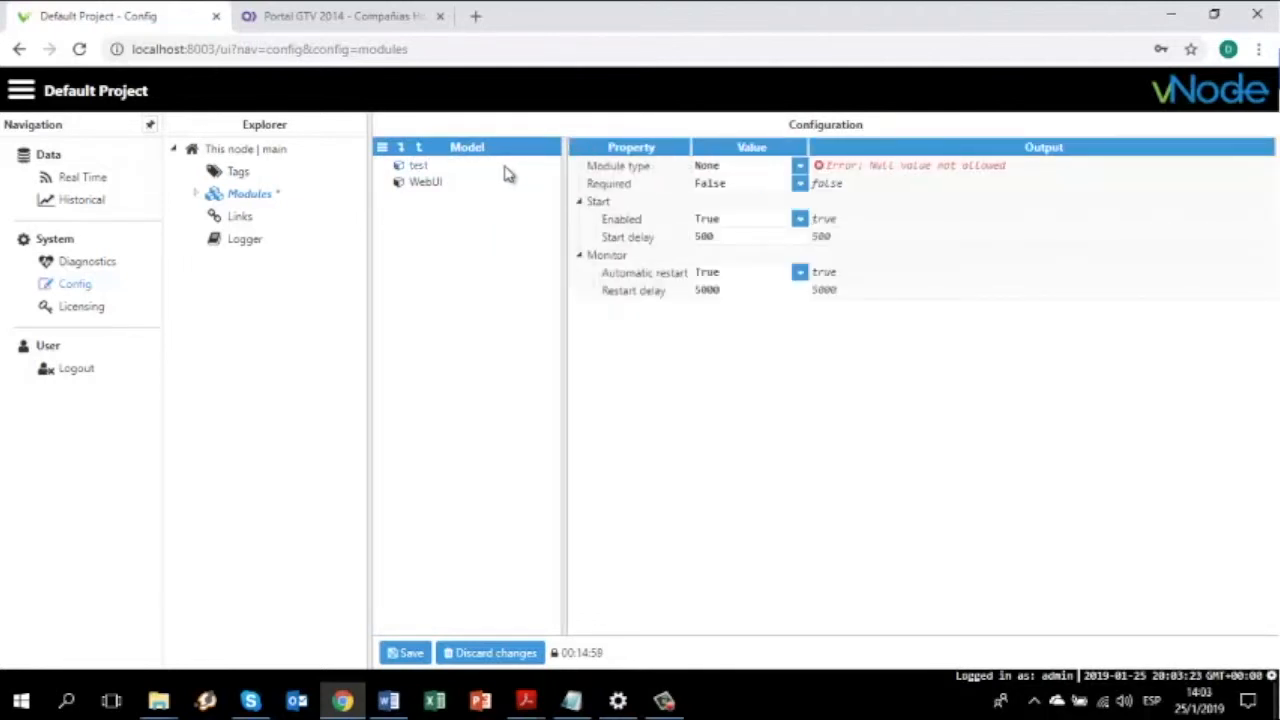
pyautogui.click(799, 166)
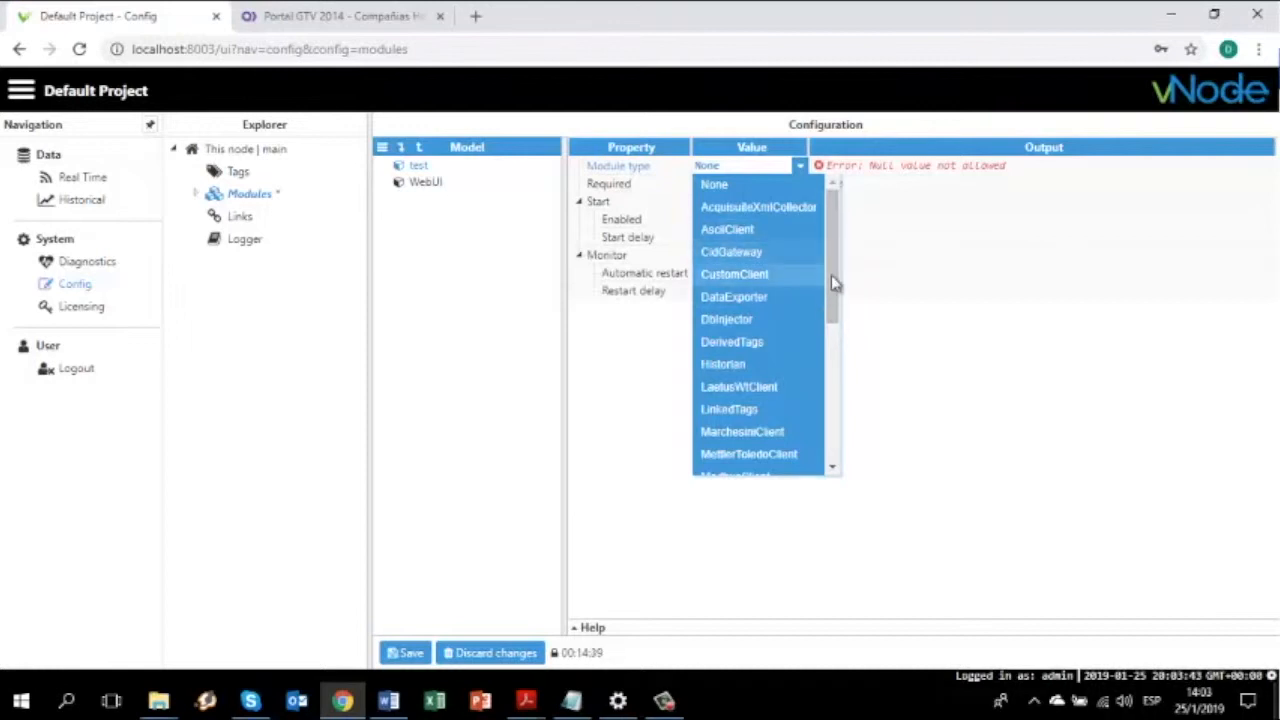
# Set the test module's type to ModbusClient from the Module type list
pyautogui.scroll(-1, 835, 309)
pyautogui.scroll(-1, 835, 309)
pyautogui.scroll(-1, 835, 314)
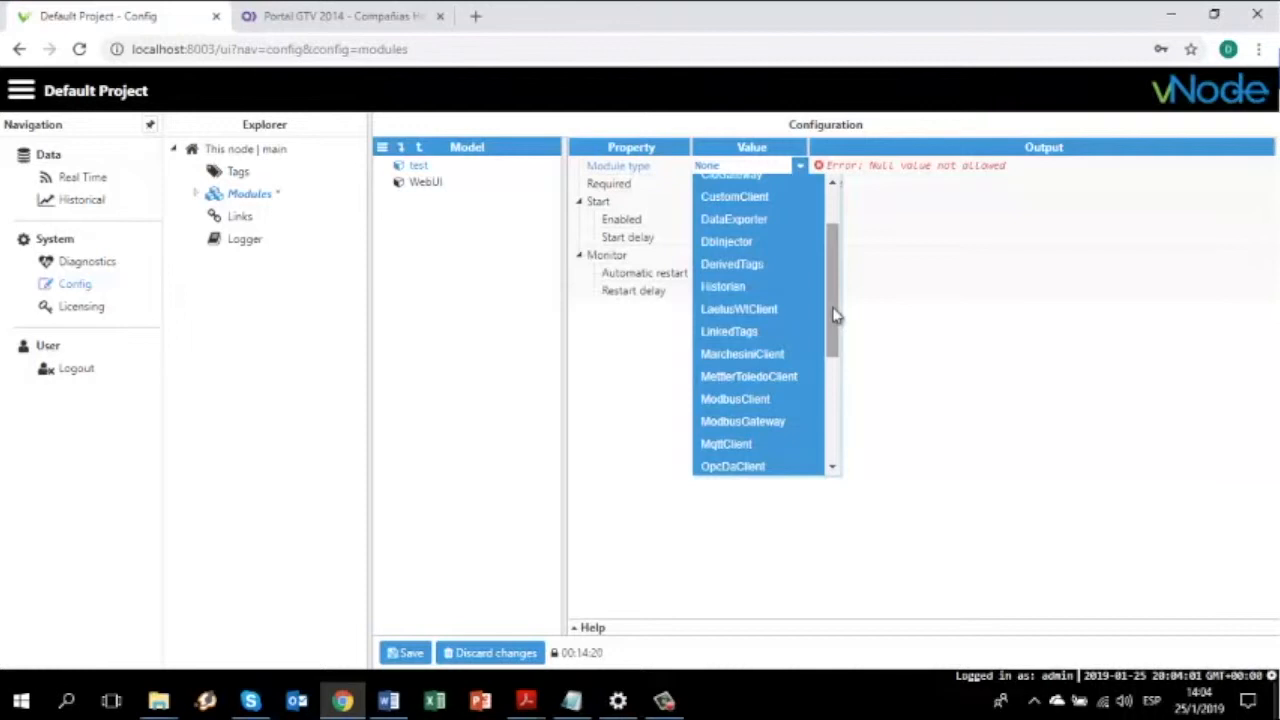
pyautogui.moveTo(835, 316); pyautogui.dragTo(834, 404)
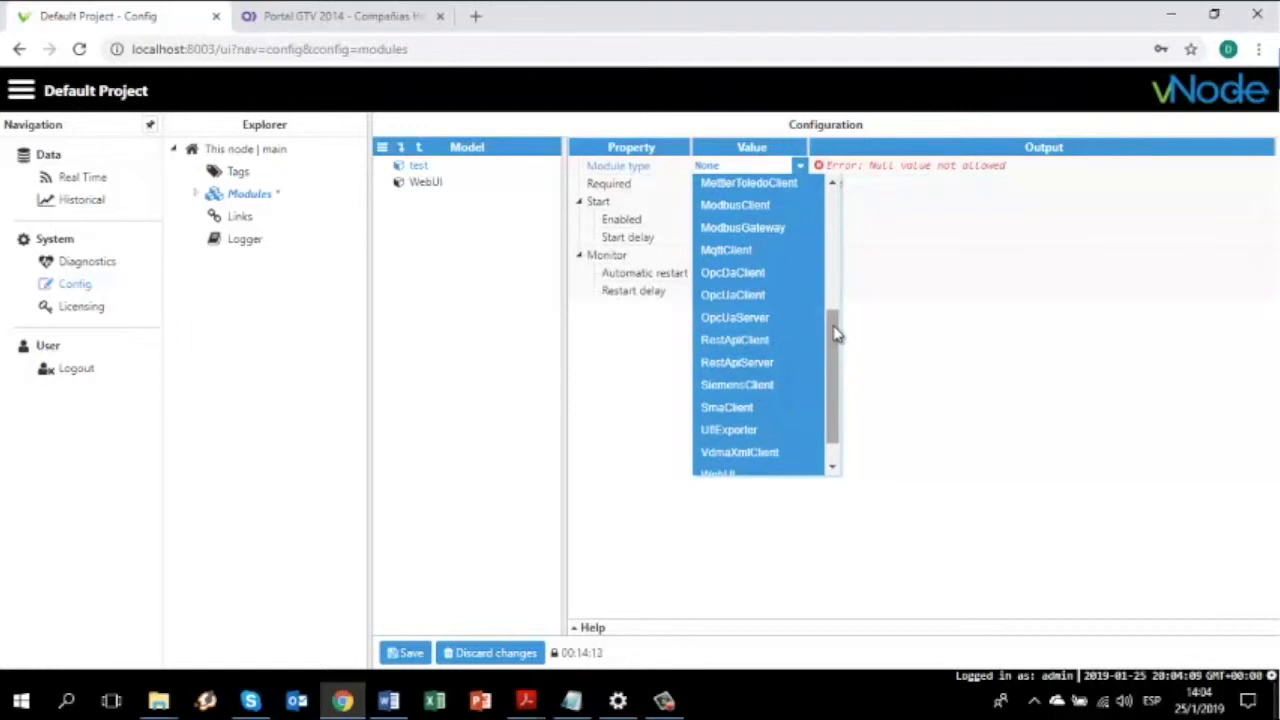
pyautogui.moveTo(836, 333); pyautogui.dragTo(838, 357)
pyautogui.scroll(-1, 838, 357)
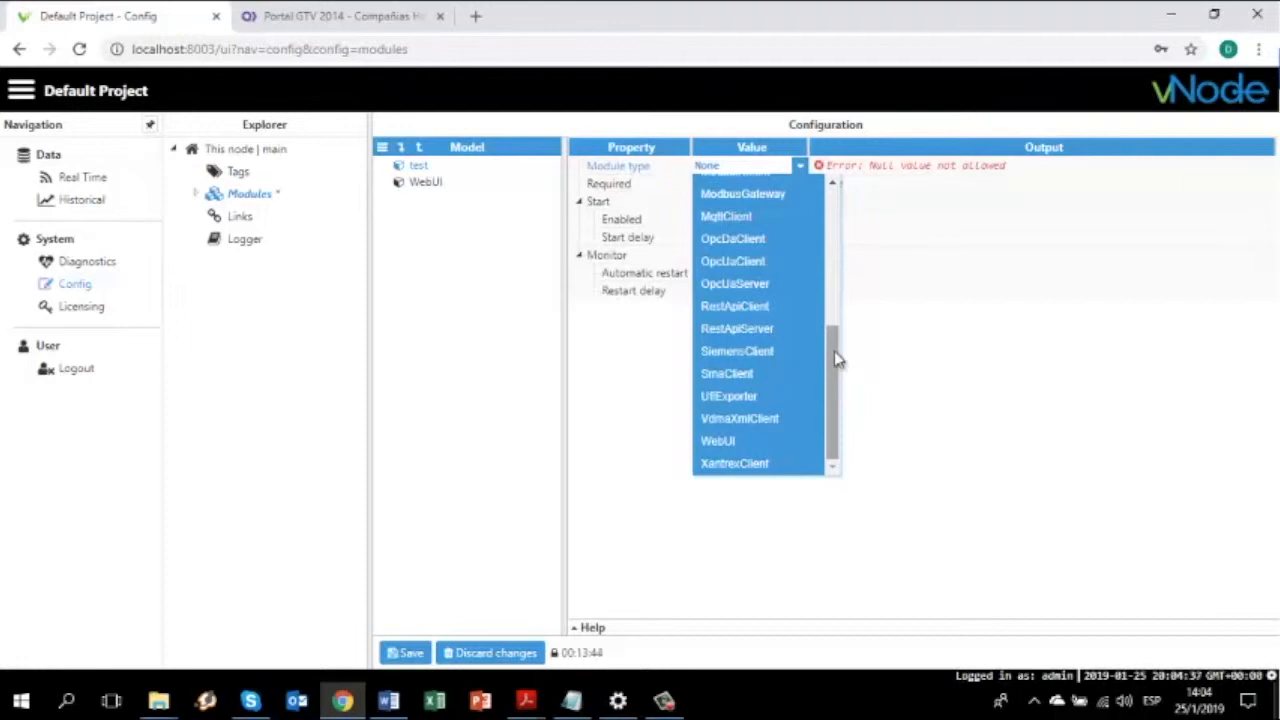
pyautogui.moveTo(834, 354); pyautogui.dragTo(837, 323)
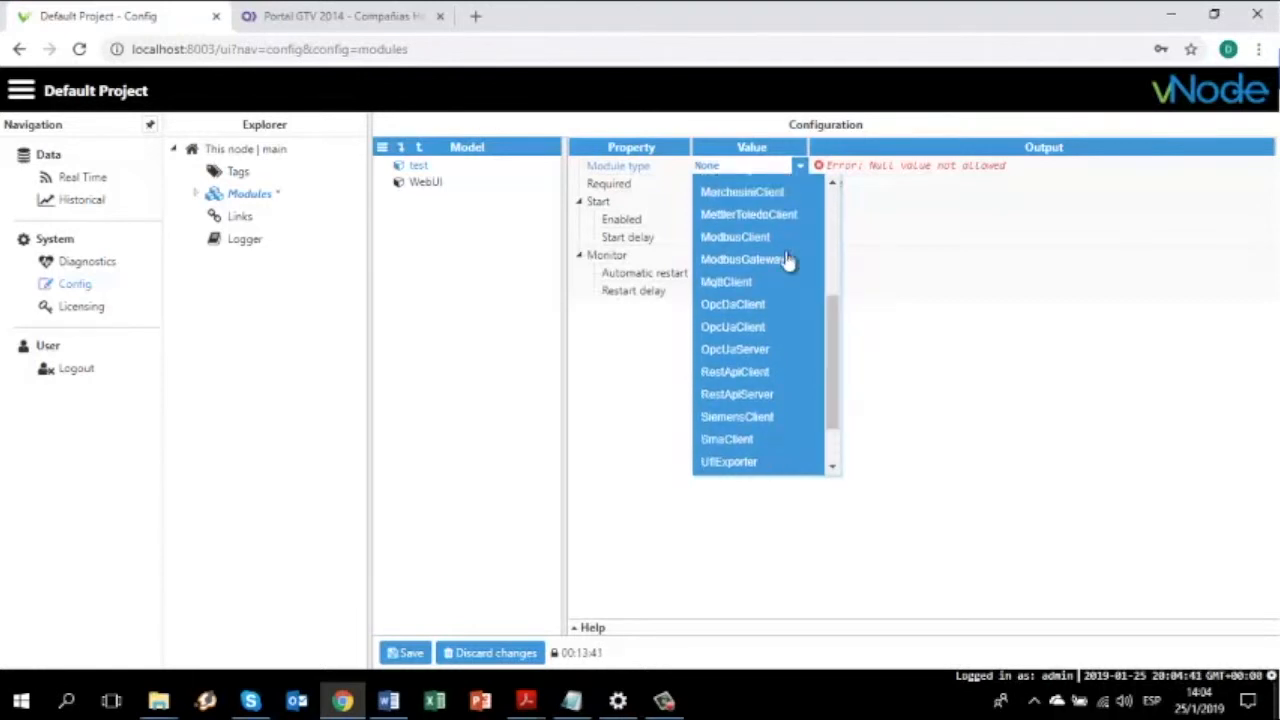
pyautogui.click(762, 237)
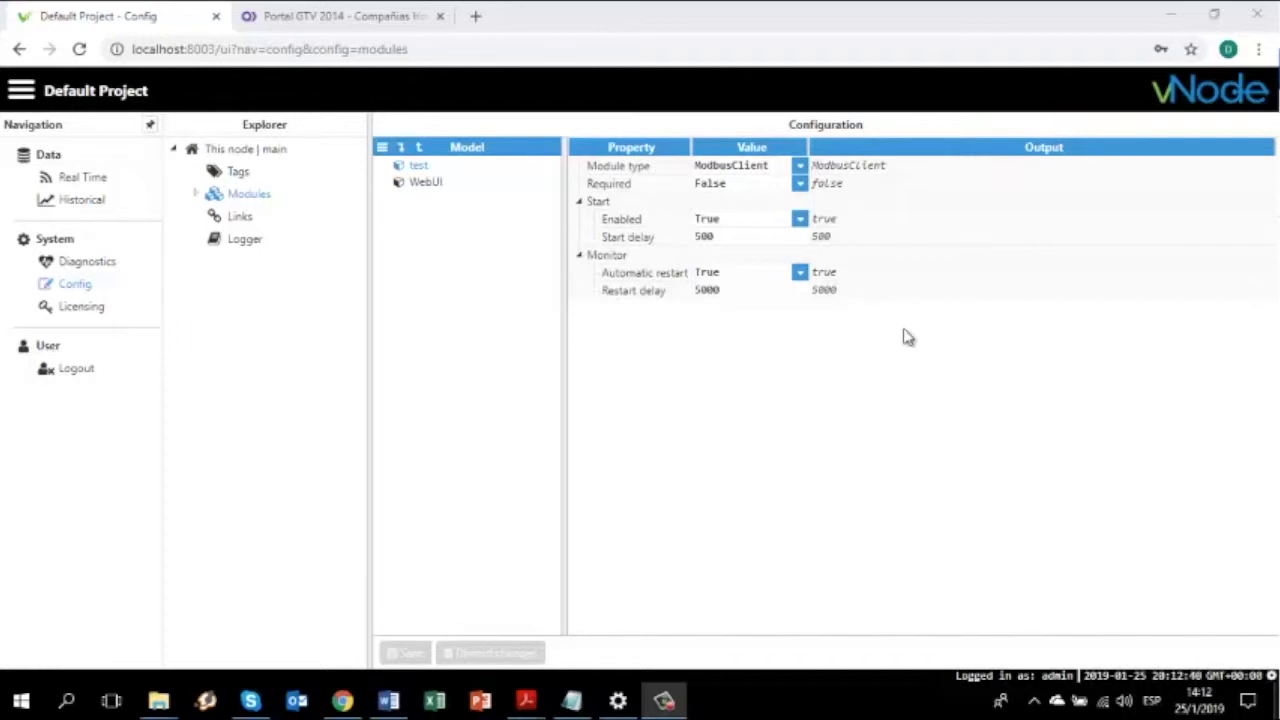
# Add a new channel named 'modbus' to the test module
pyautogui.click(195, 194)
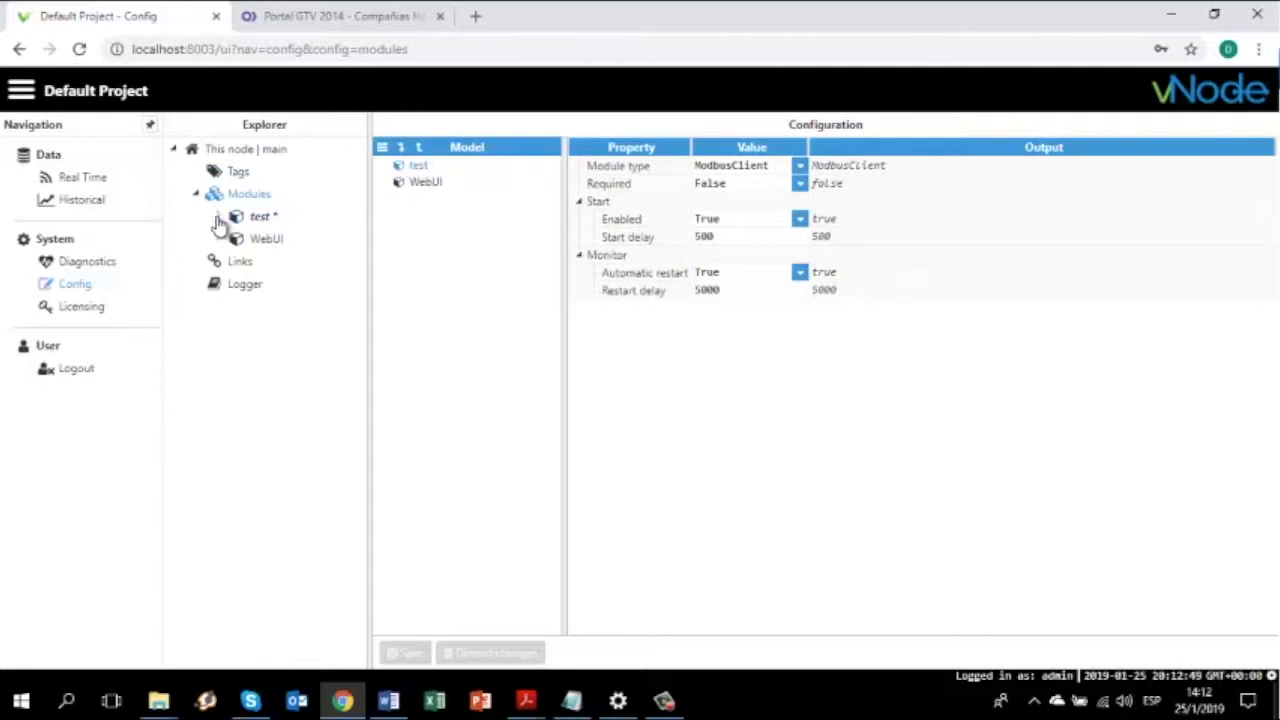
pyautogui.click(258, 218)
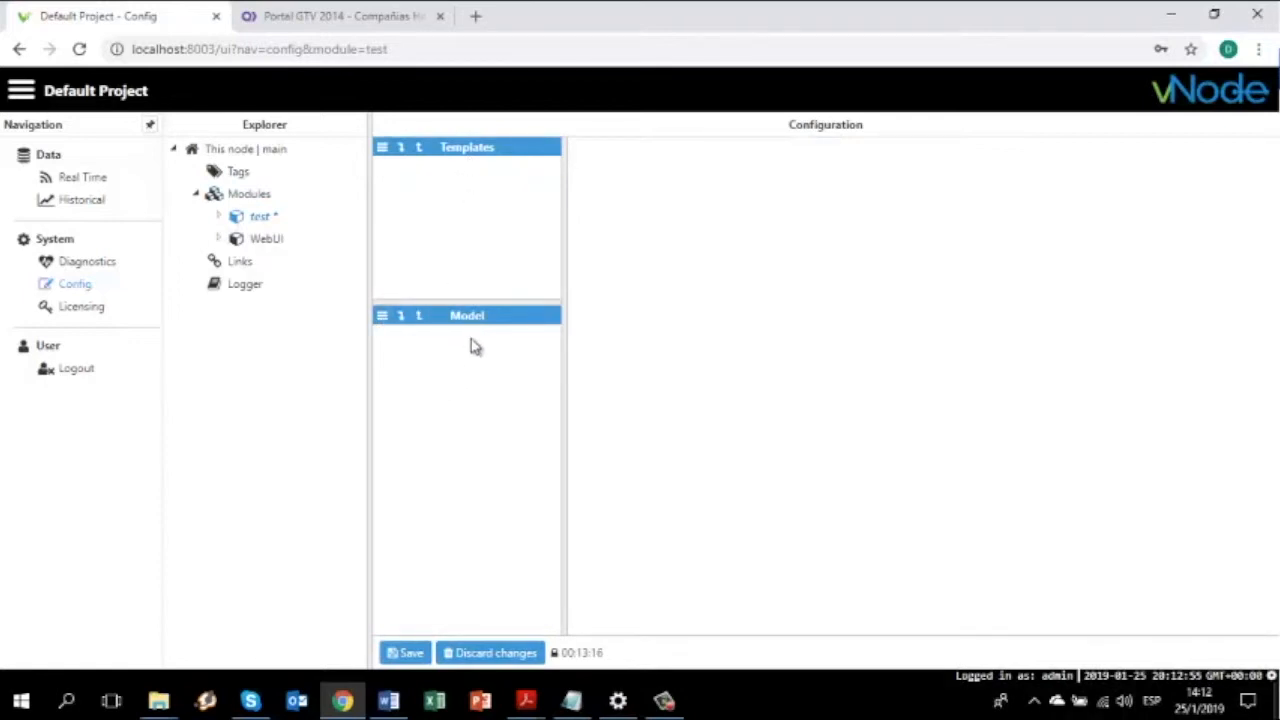
pyautogui.click(382, 318)
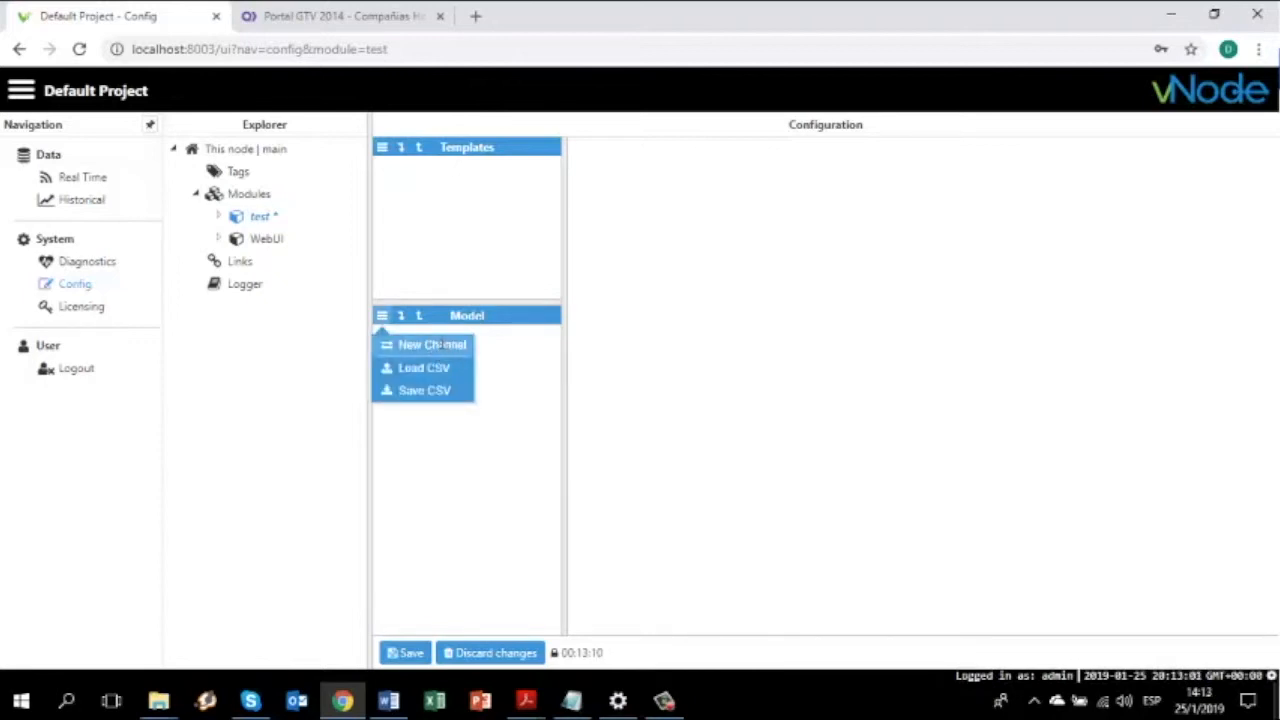
pyautogui.click(436, 345)
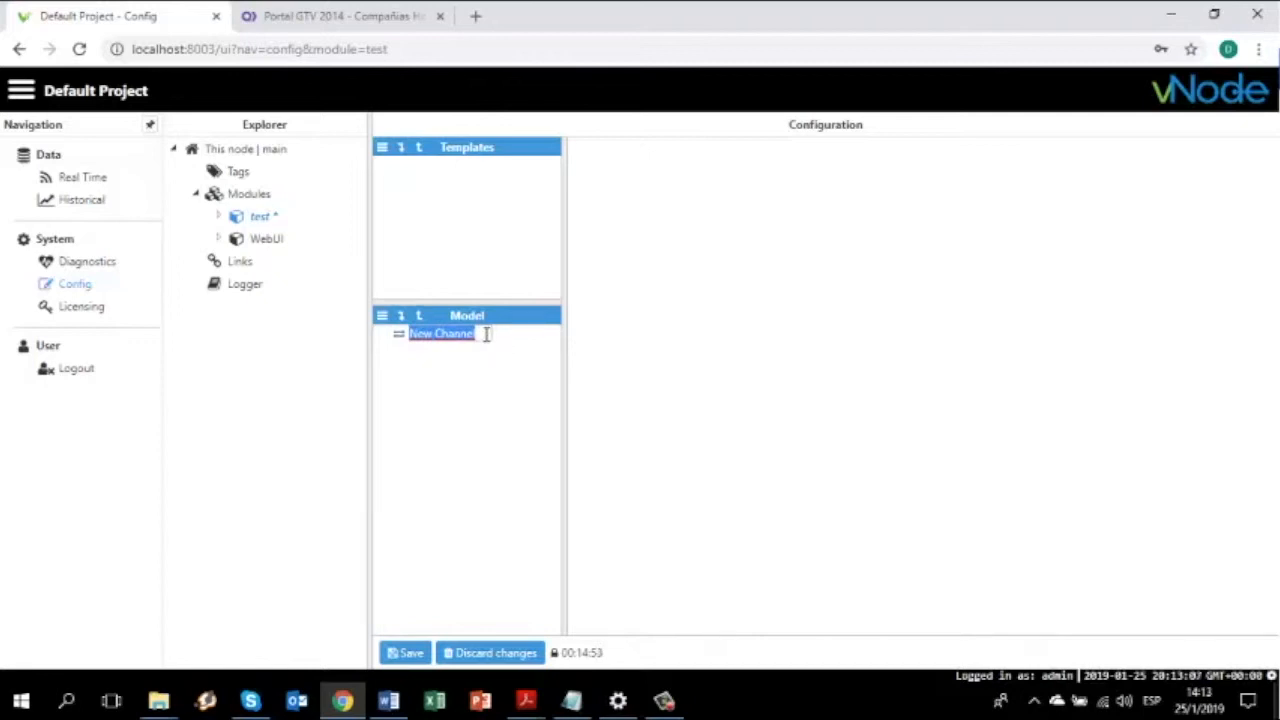
pyautogui.write('m')
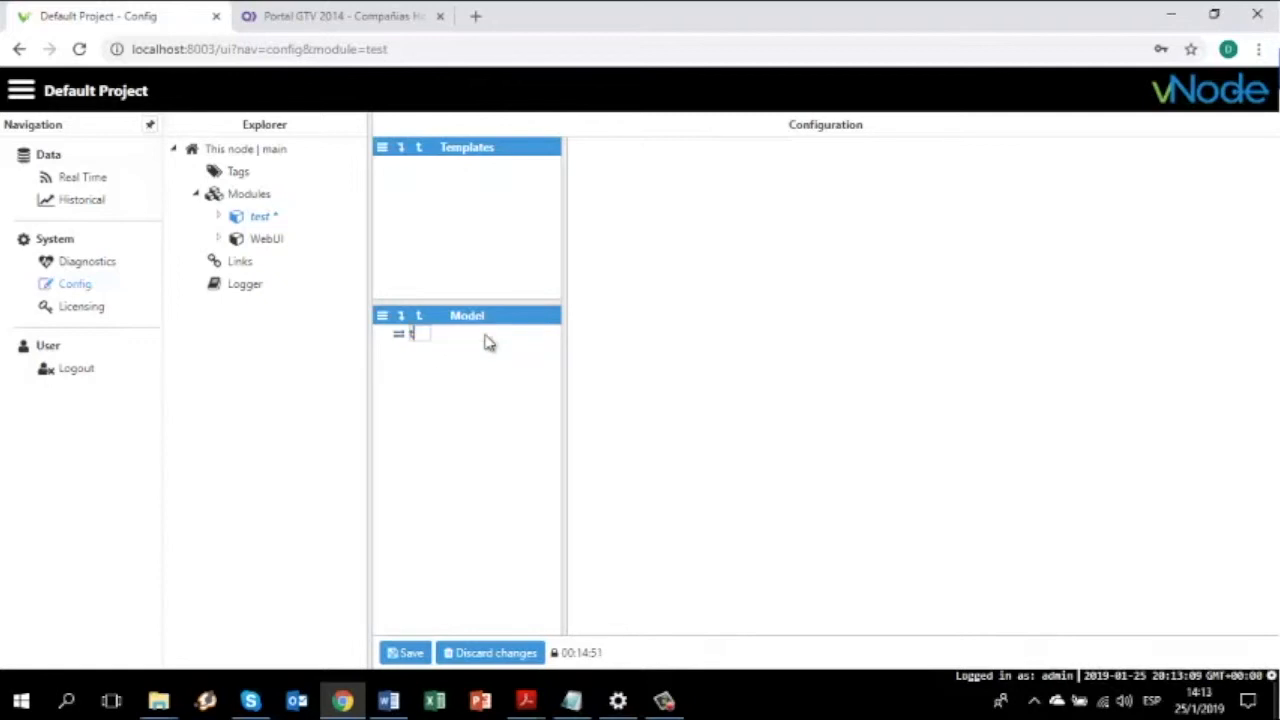
pyautogui.write('odbus')
pyautogui.press('Return')
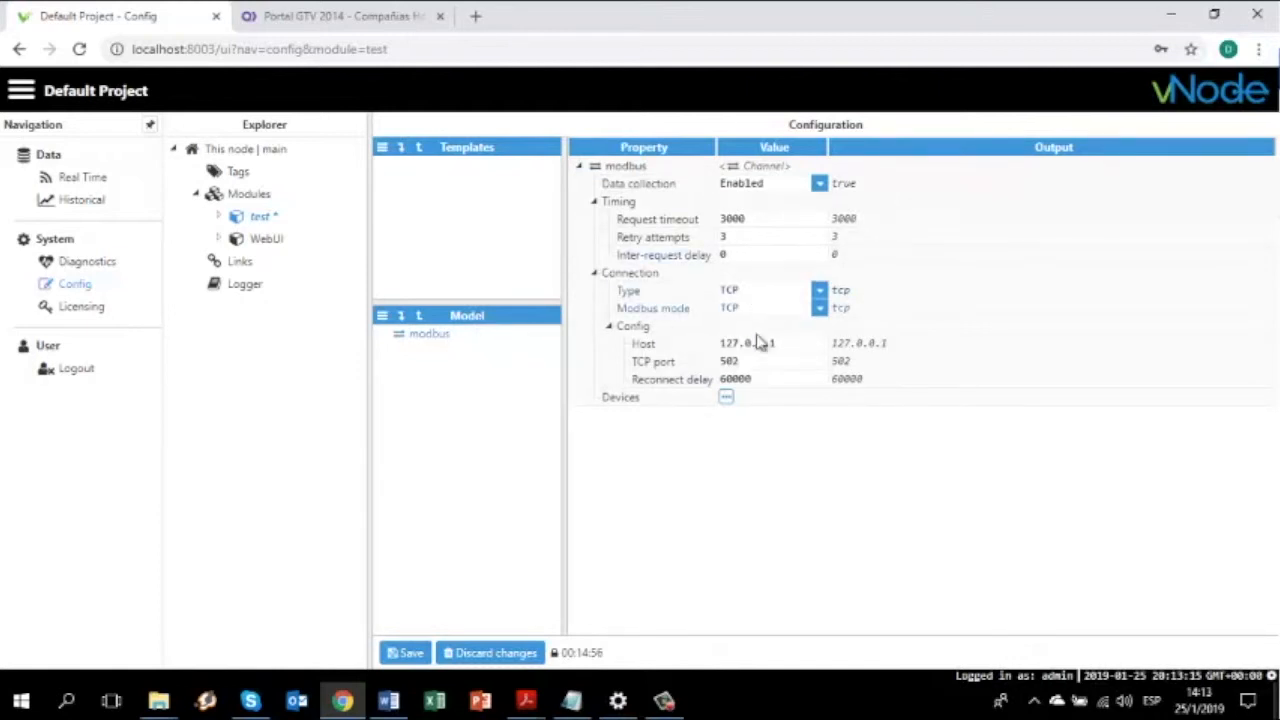
# Give the modbus channel host 127.0.0.1, TCP port 502, and TCP connection type
pyautogui.click(727, 346)
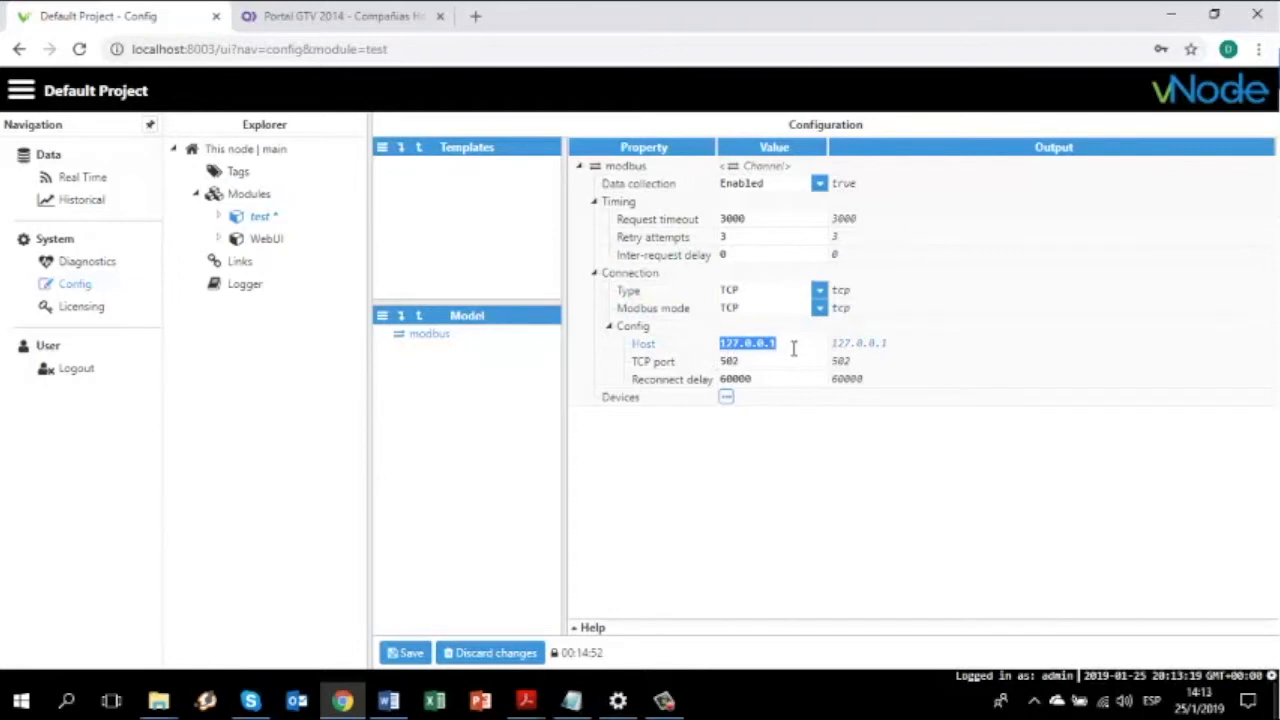
pyautogui.press('Tab')
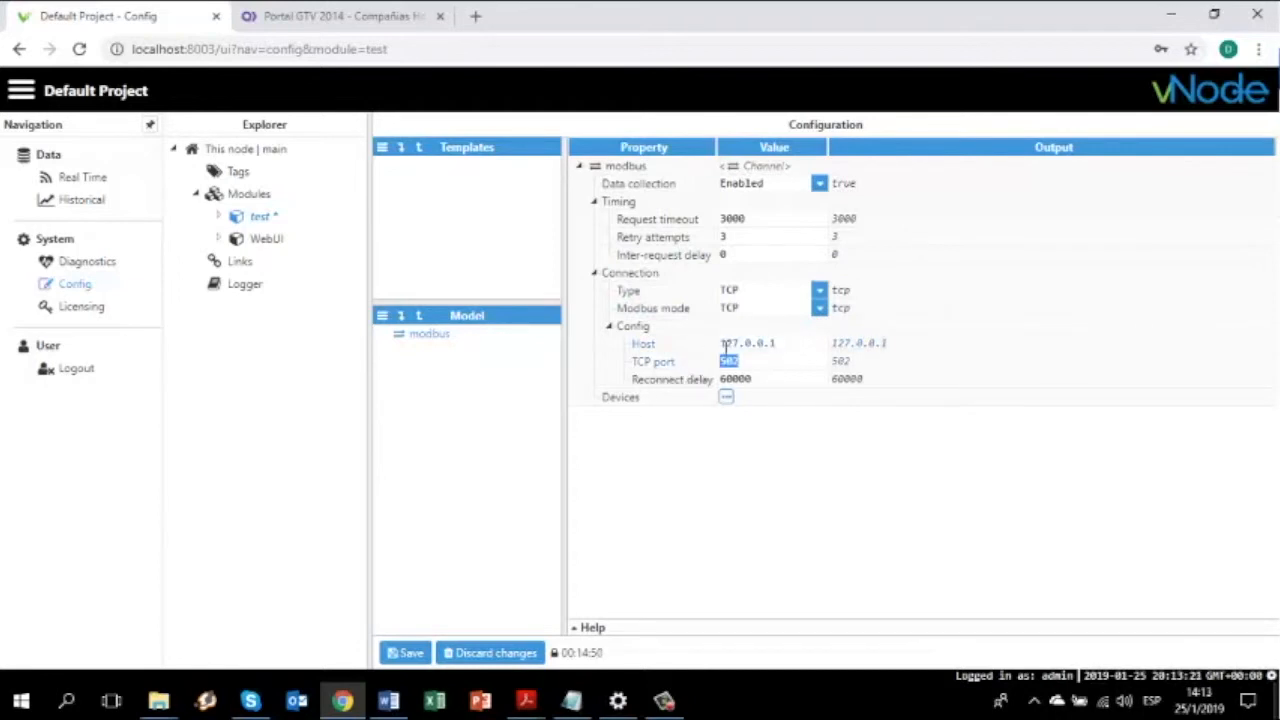
pyautogui.click(819, 291)
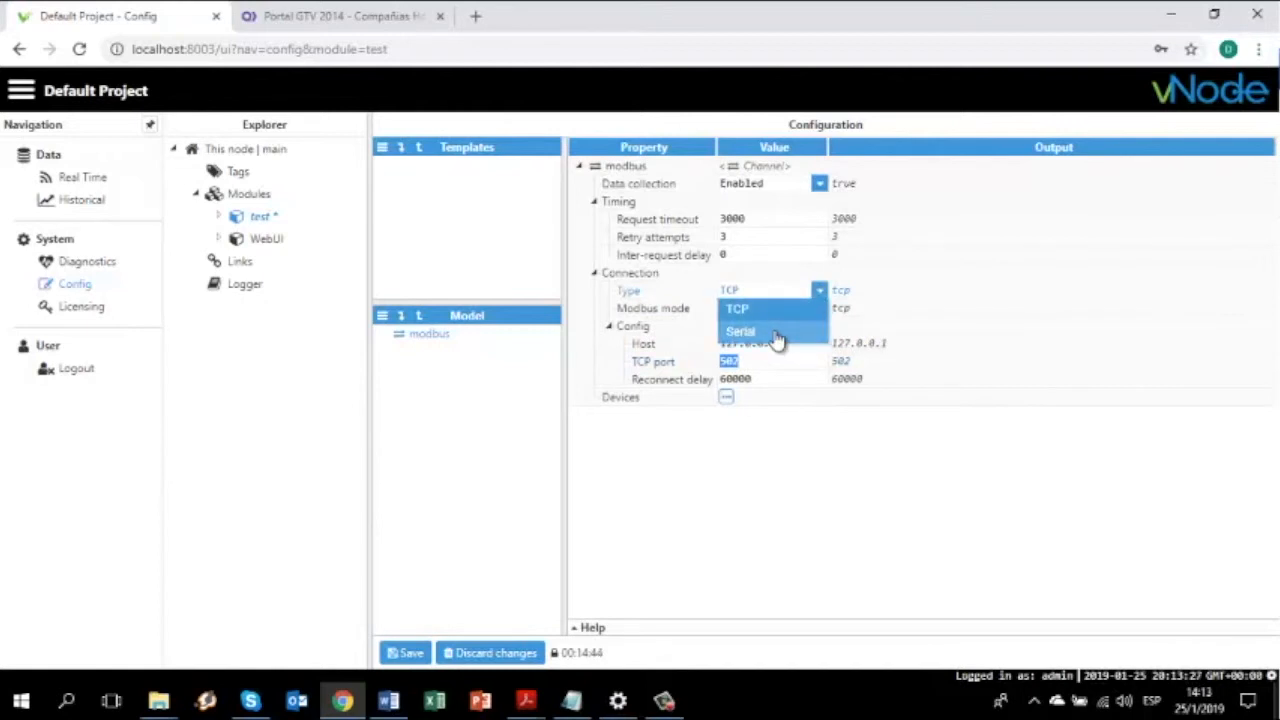
pyautogui.click(778, 338)
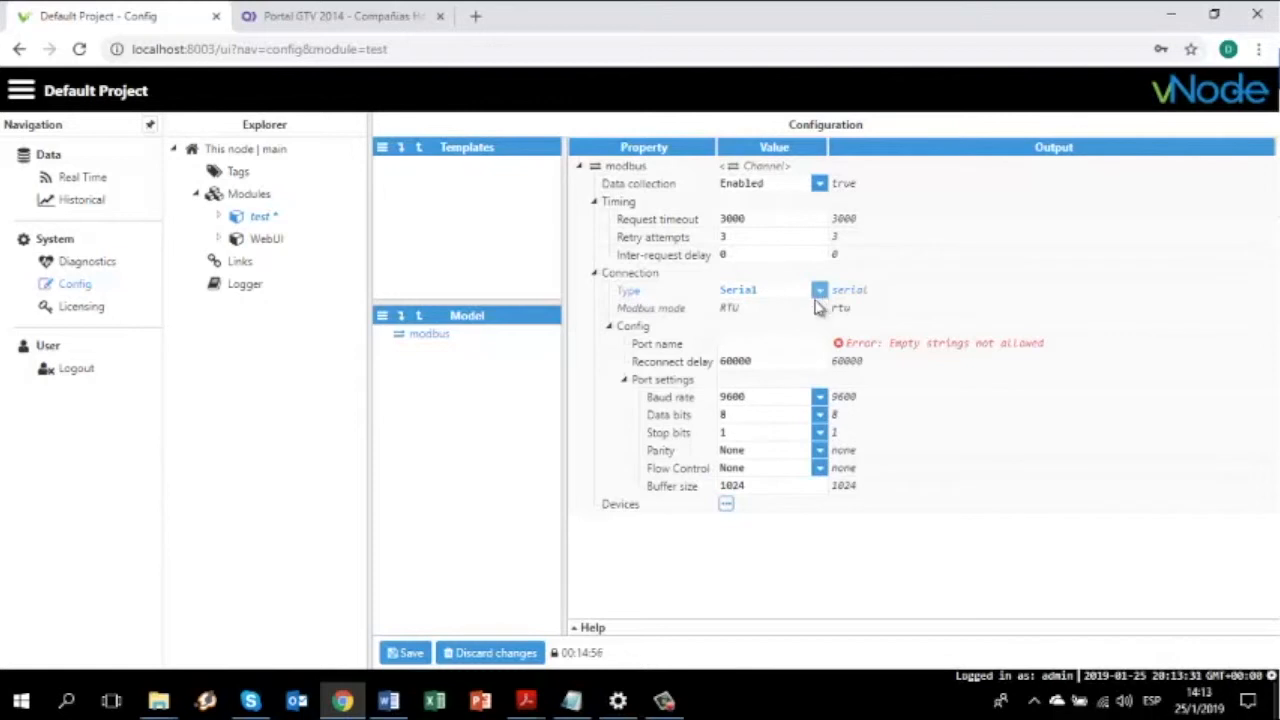
pyautogui.click(820, 297)
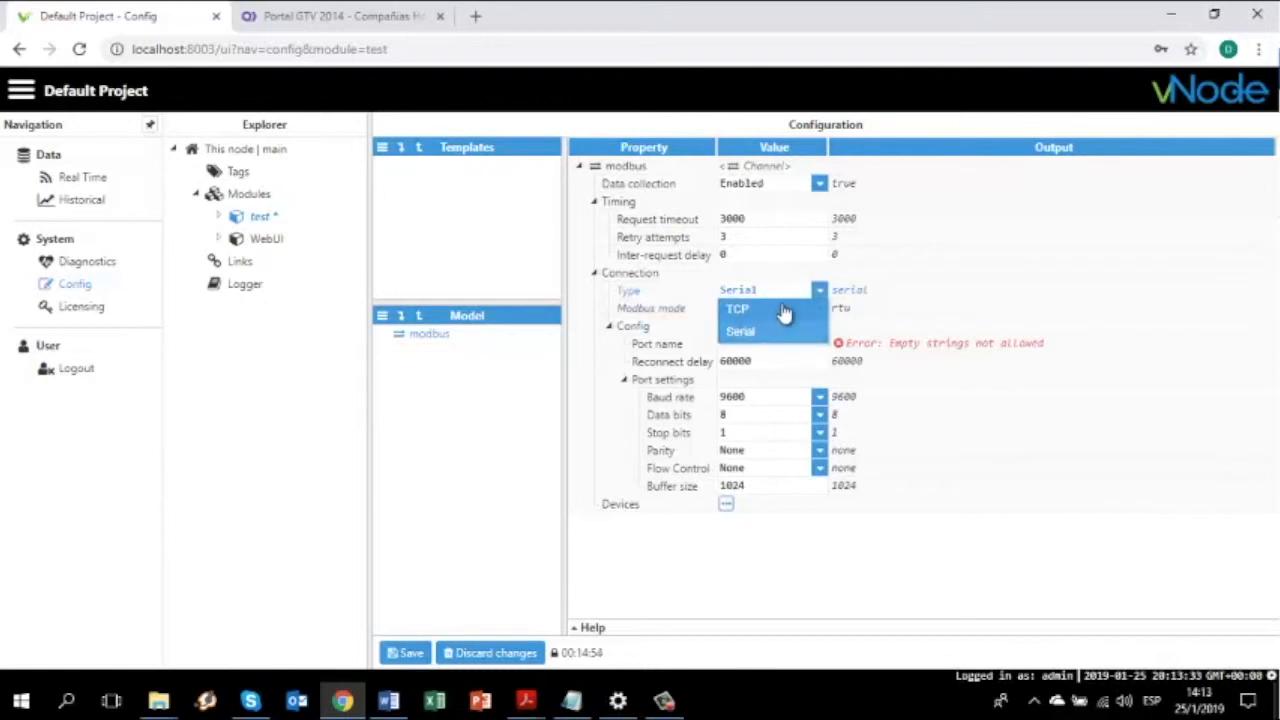
pyautogui.click(745, 305)
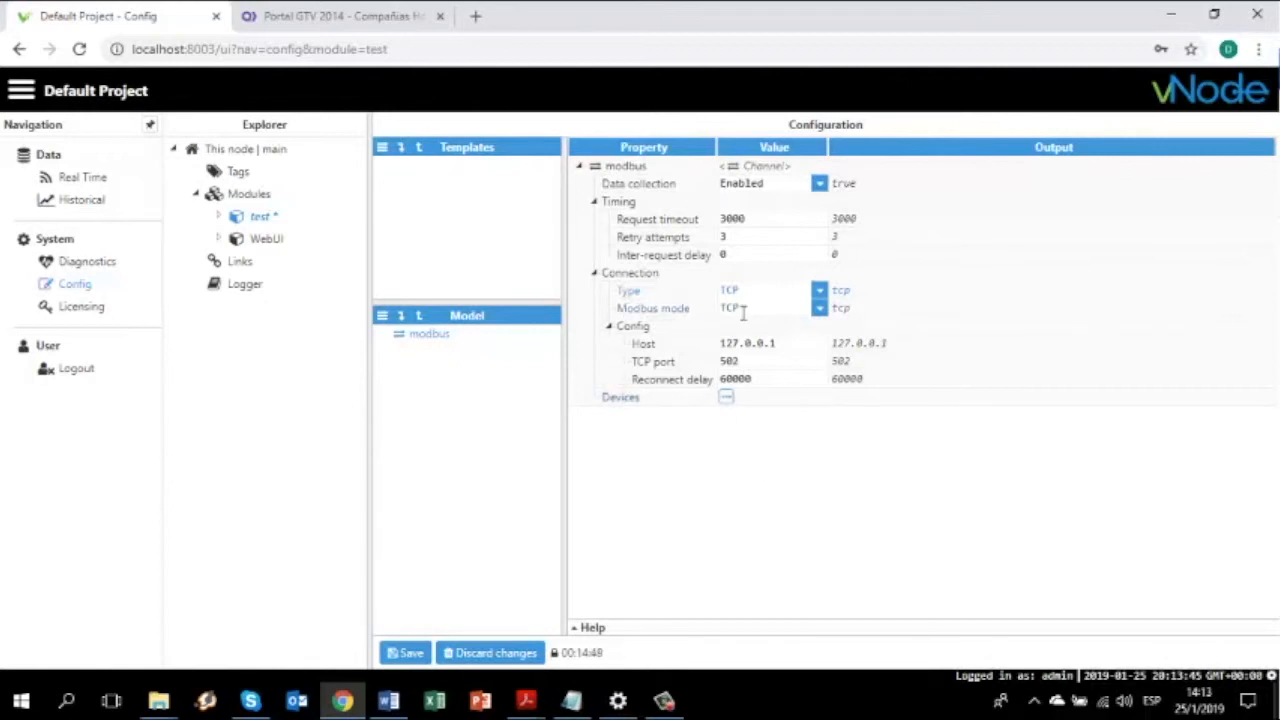
# Add a device named 'plc' under the modbus channel
pyautogui.click(727, 398)
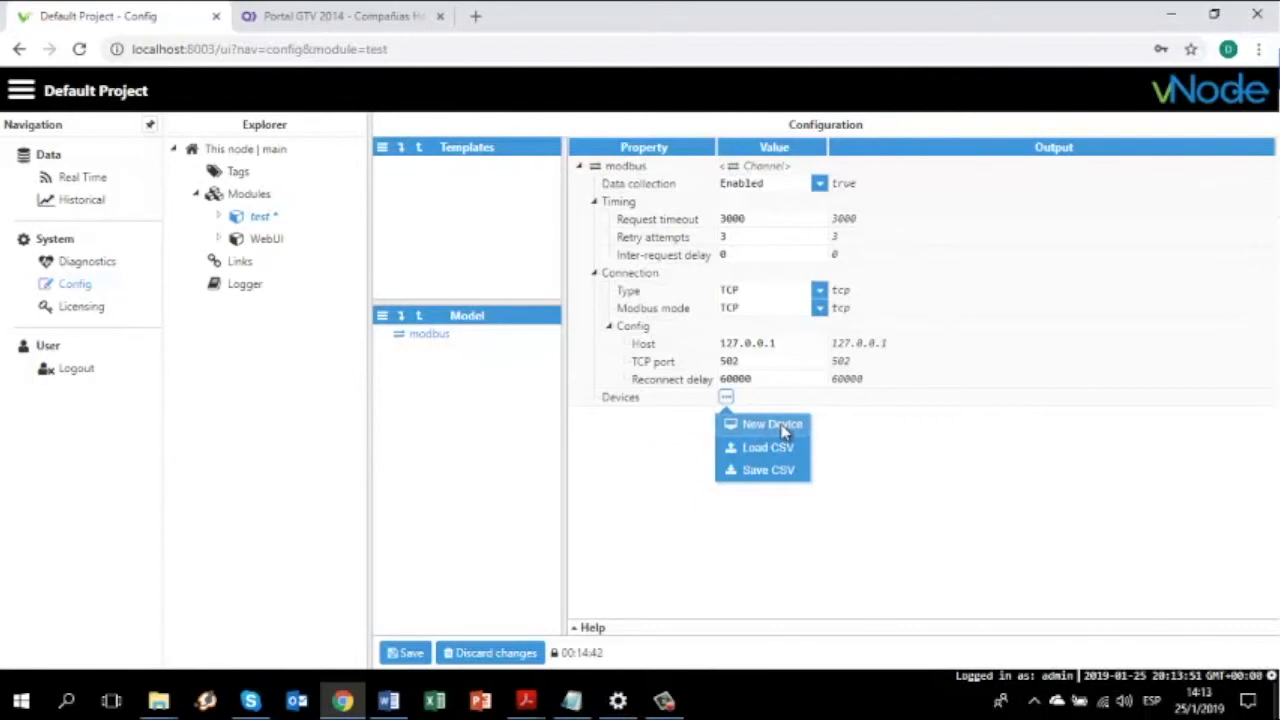
pyautogui.click(745, 424)
pyautogui.write('plc')
pyautogui.press('Return')
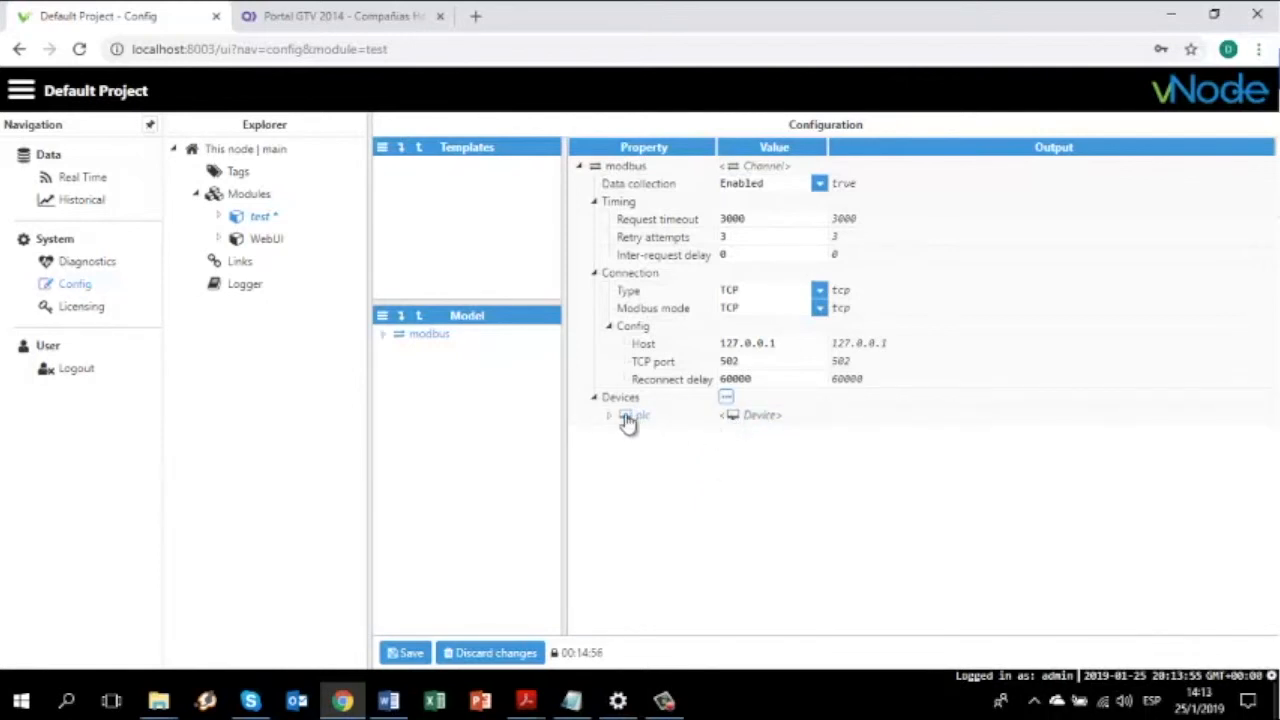
# Set the plc device's Modbus slave ID to 1 and addresses offset to 0
pyautogui.click(610, 415)
pyautogui.click(790, 449)
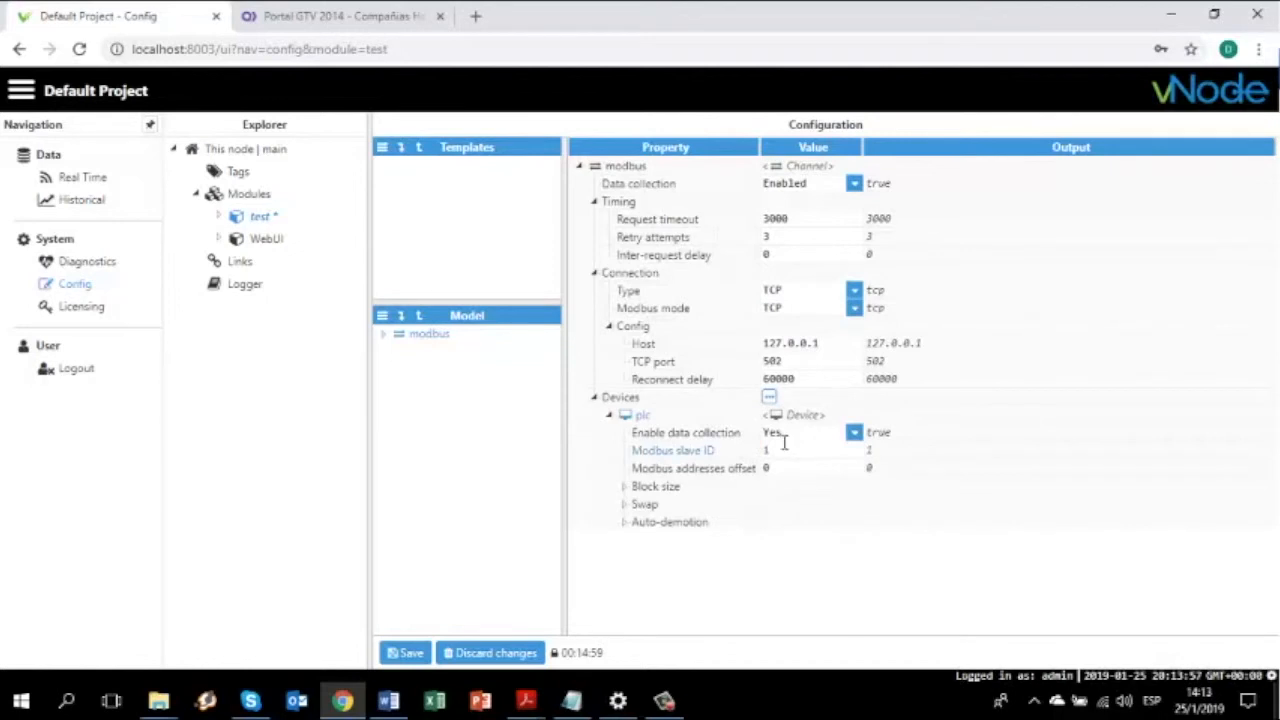
pyautogui.moveTo(766, 451); pyautogui.dragTo(783, 458)
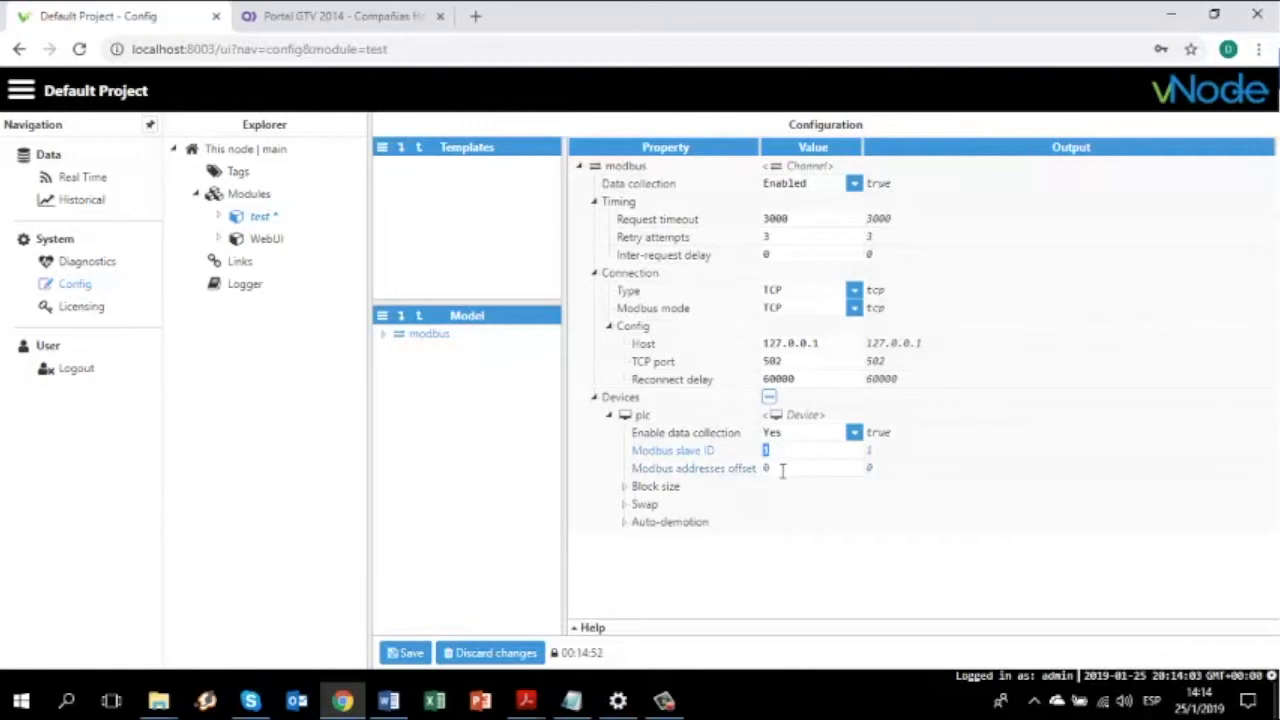
pyautogui.click(760, 470)
pyautogui.moveTo(760, 469); pyautogui.dragTo(794, 490)
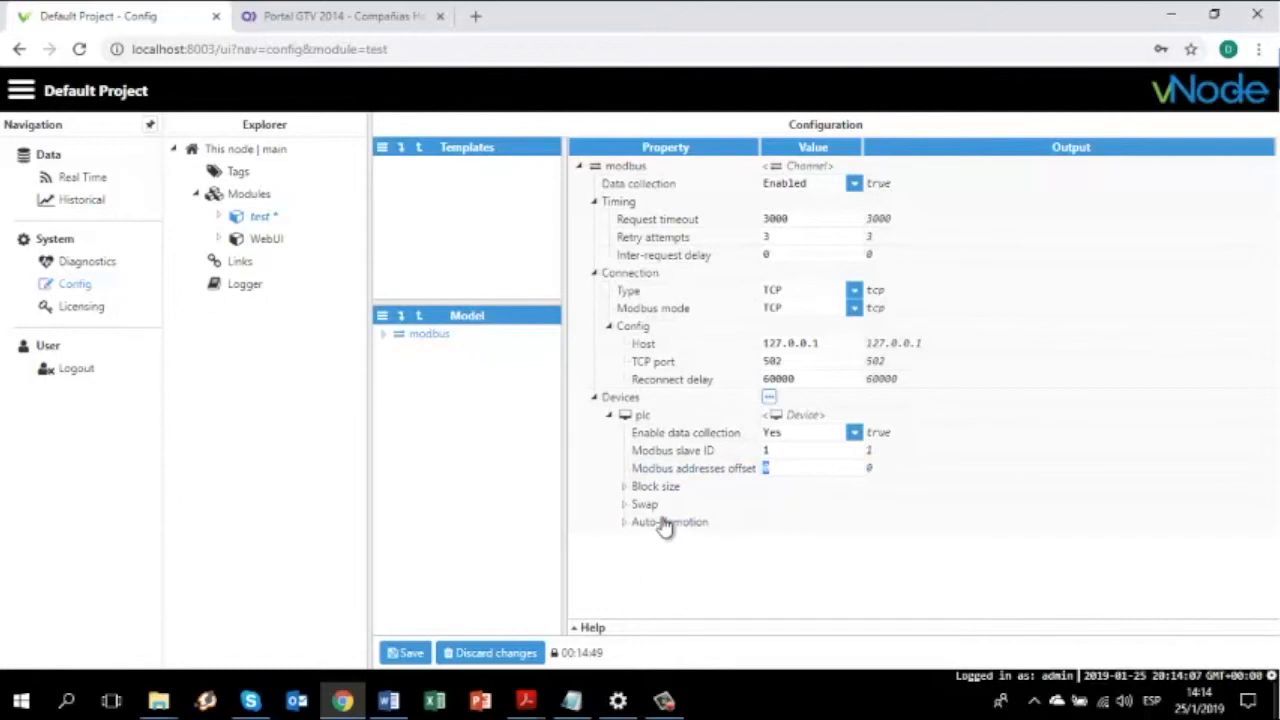
# Save the channel and device setup and confirm restarting the test module
pyautogui.click(418, 653)
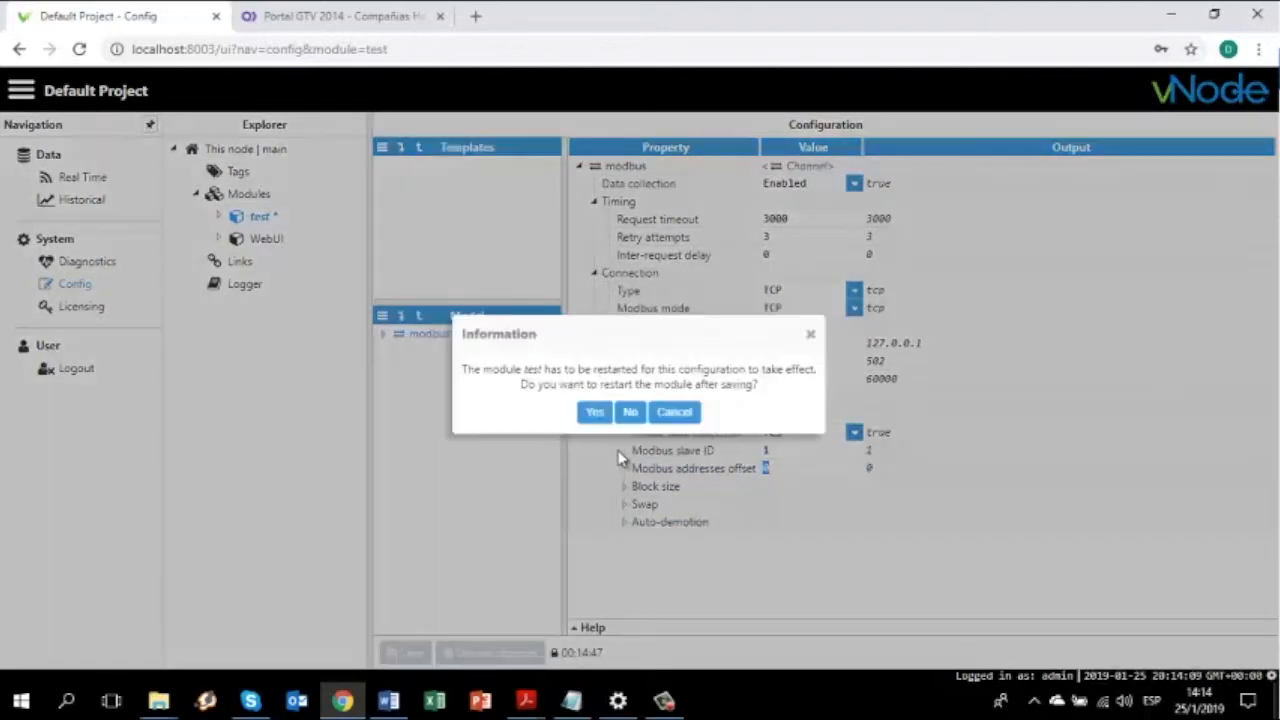
pyautogui.click(600, 418)
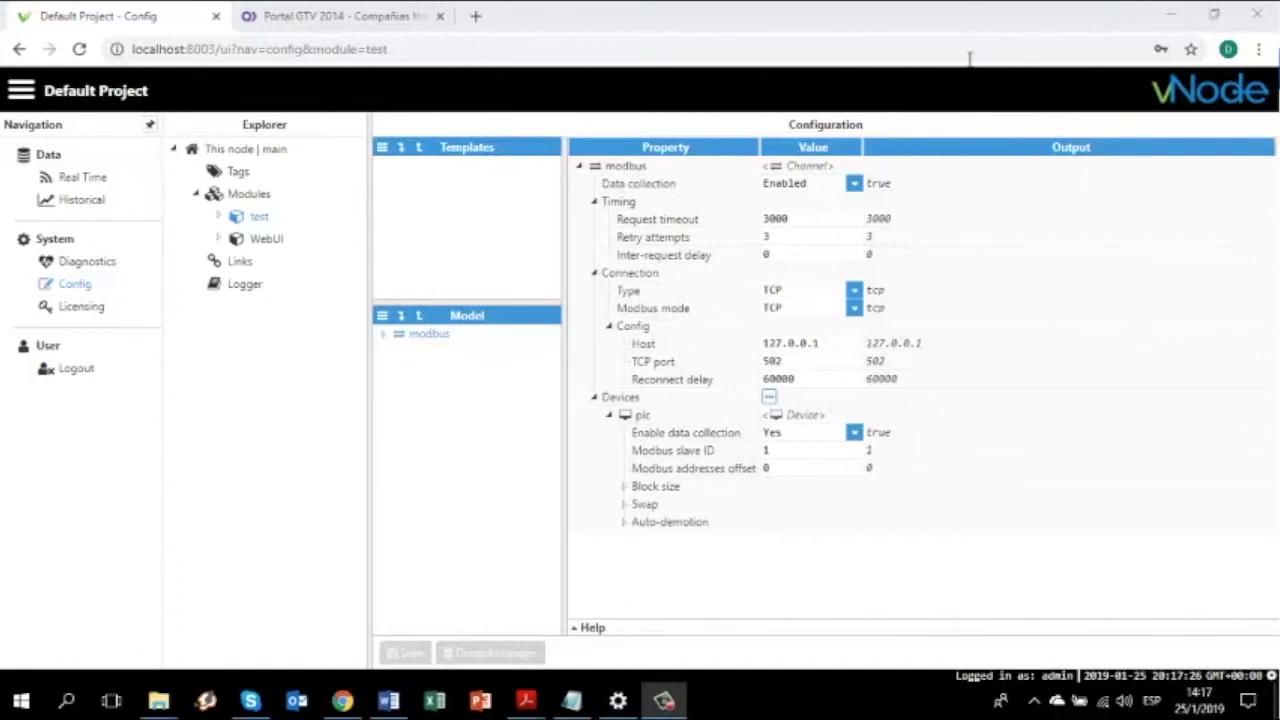
# Create a tag group named data under the tag root
pyautogui.click(230, 172)
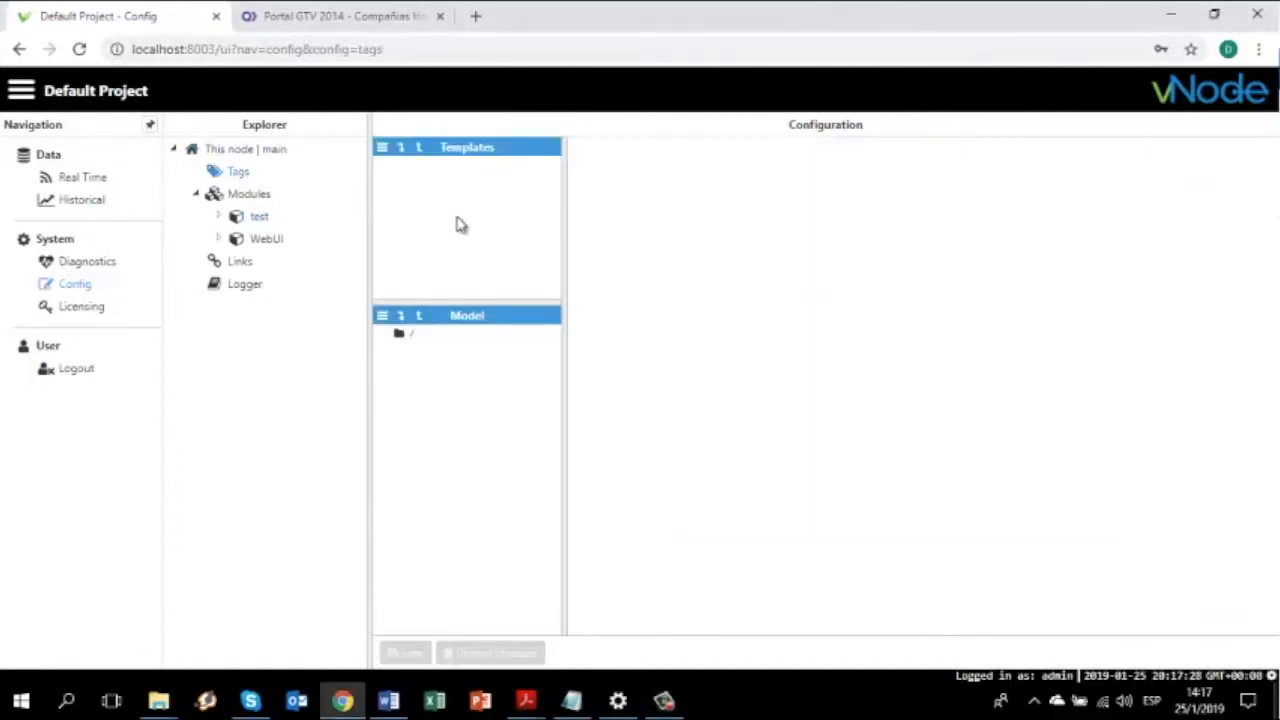
pyautogui.rightClick(402, 331)
pyautogui.click(440, 350)
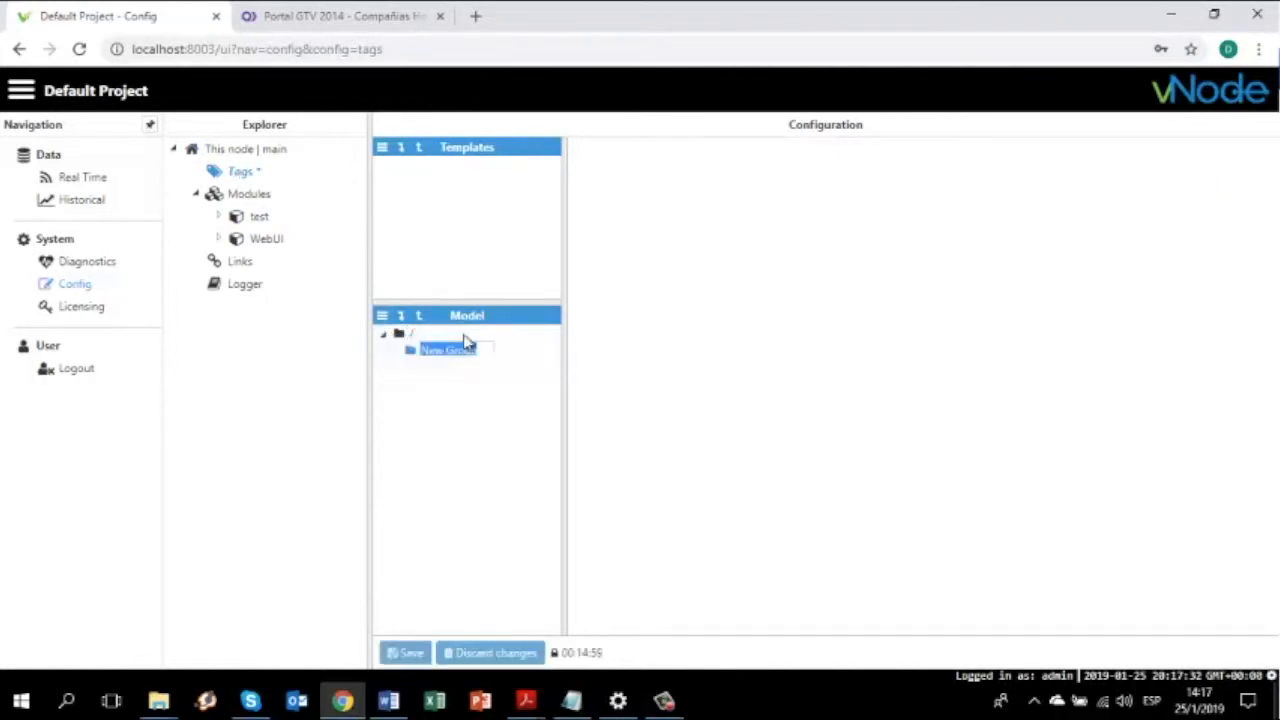
pyautogui.write('data')
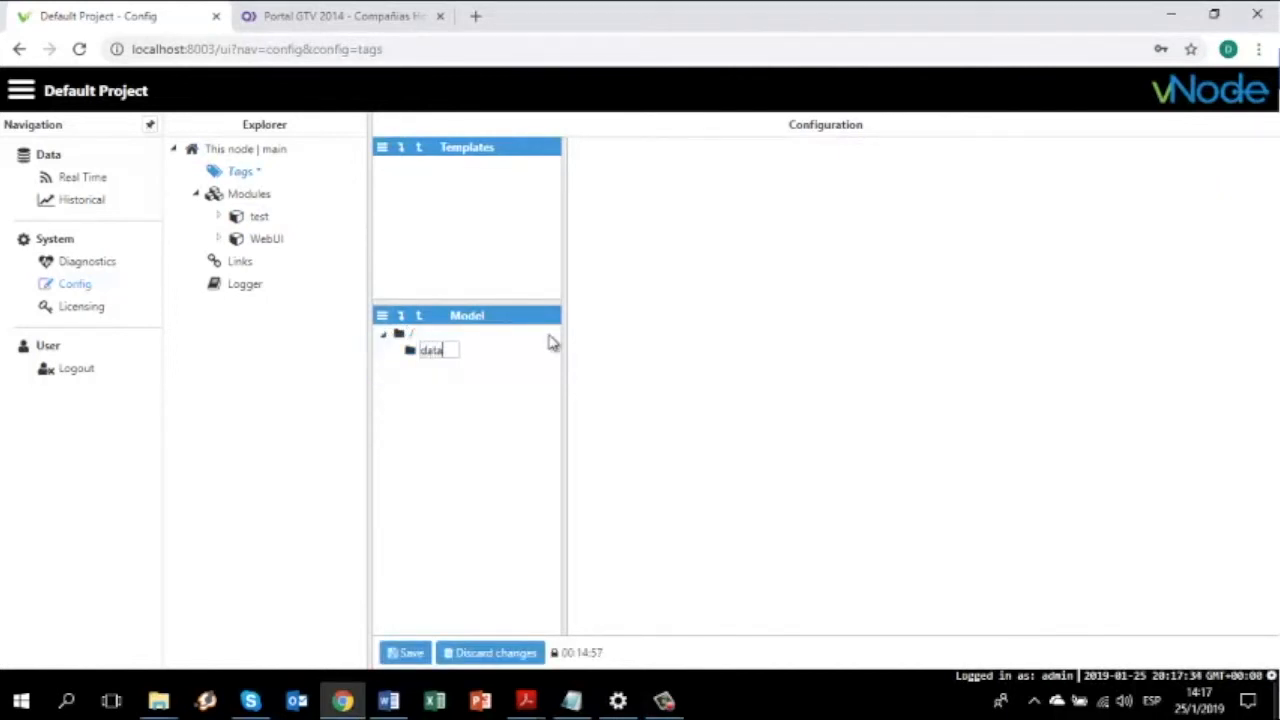
pyautogui.press('Return')
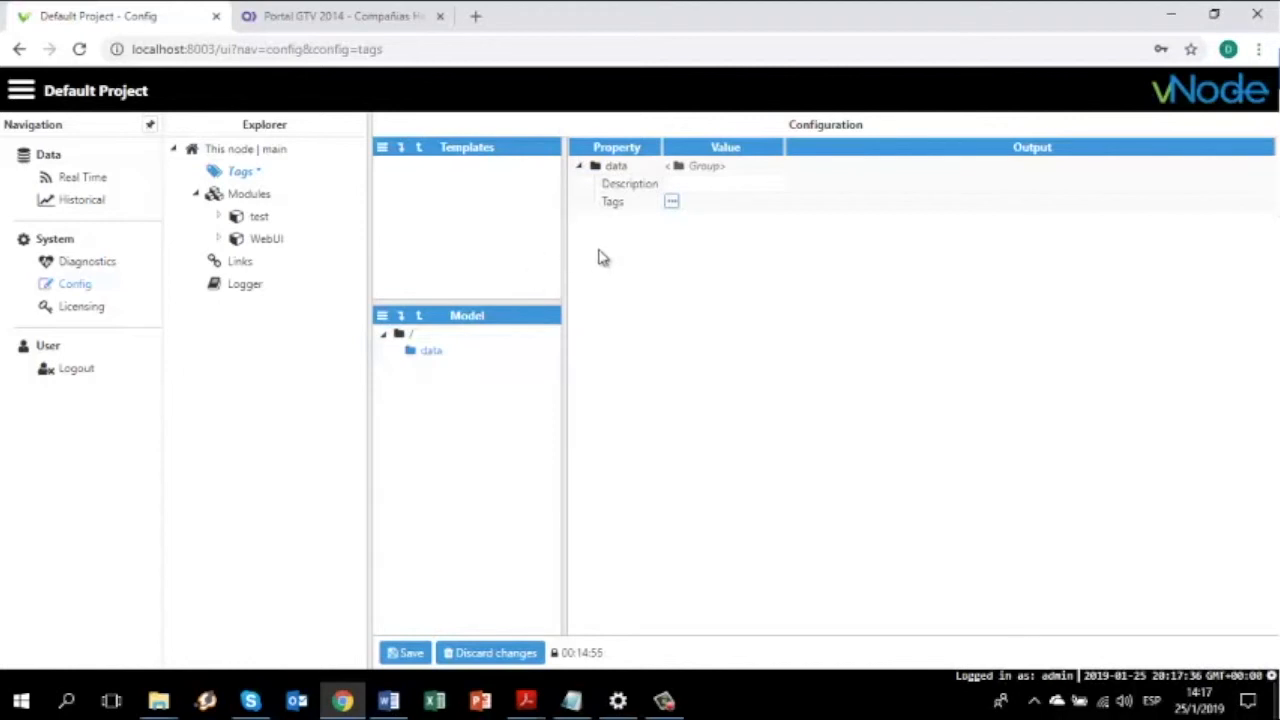
# Add a tag named temp to the data group and expand its properties
pyautogui.click(672, 203)
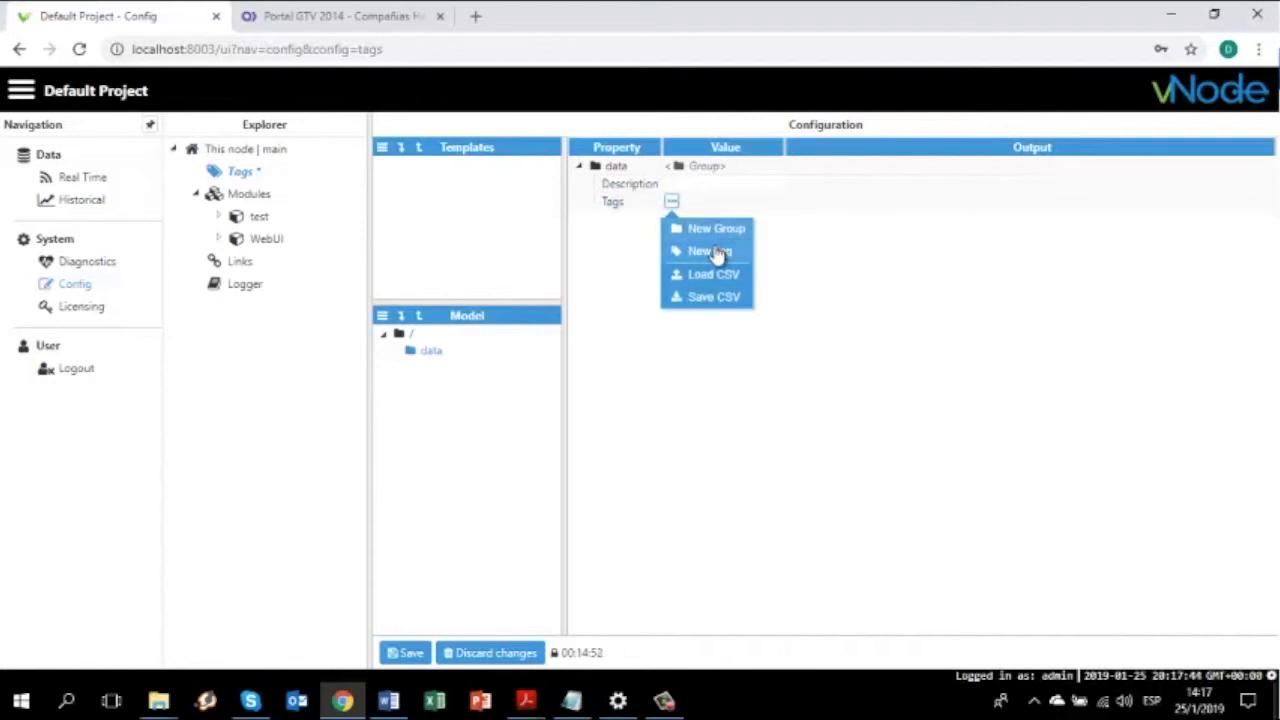
pyautogui.click(731, 255)
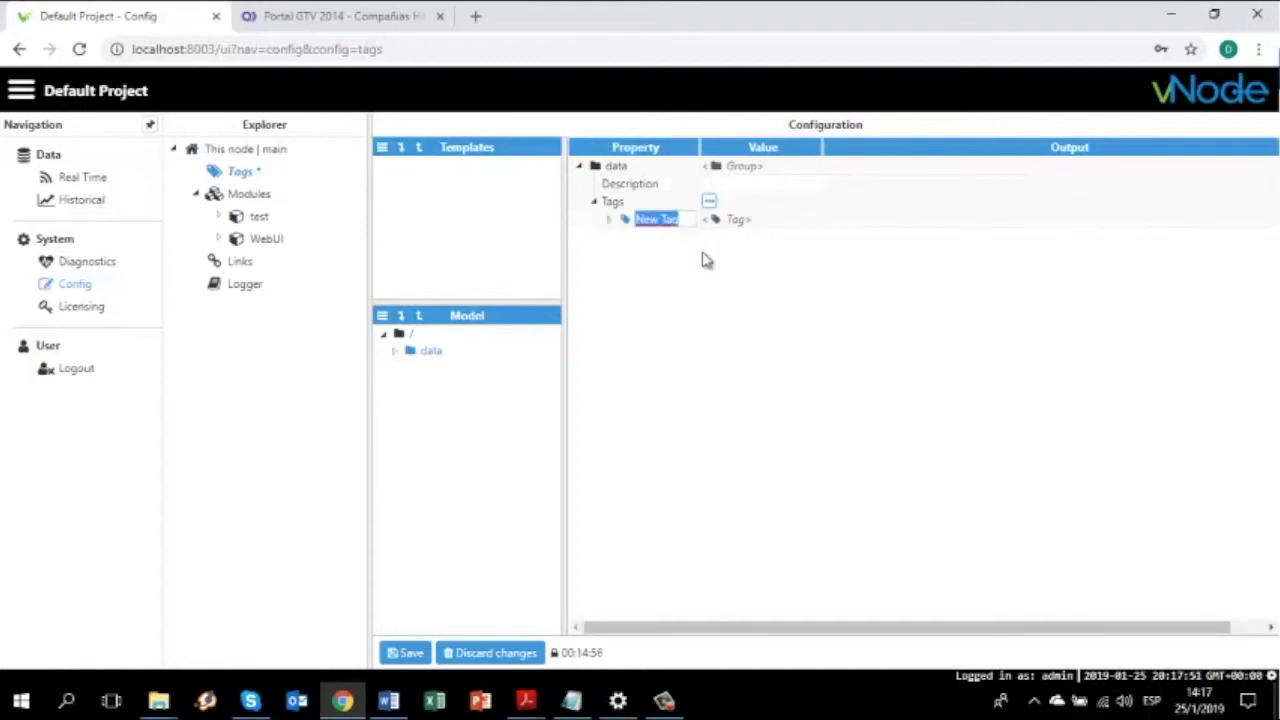
pyautogui.write('temp')
pyautogui.press('Return')
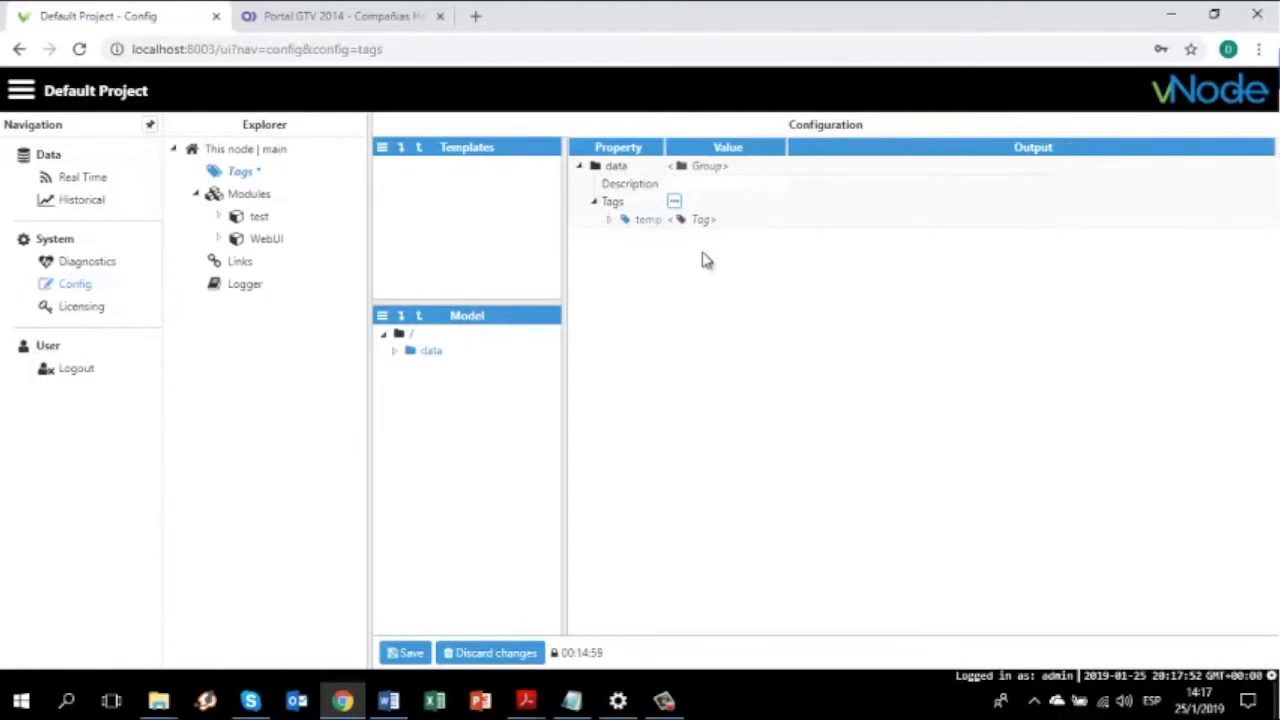
pyautogui.click(608, 221)
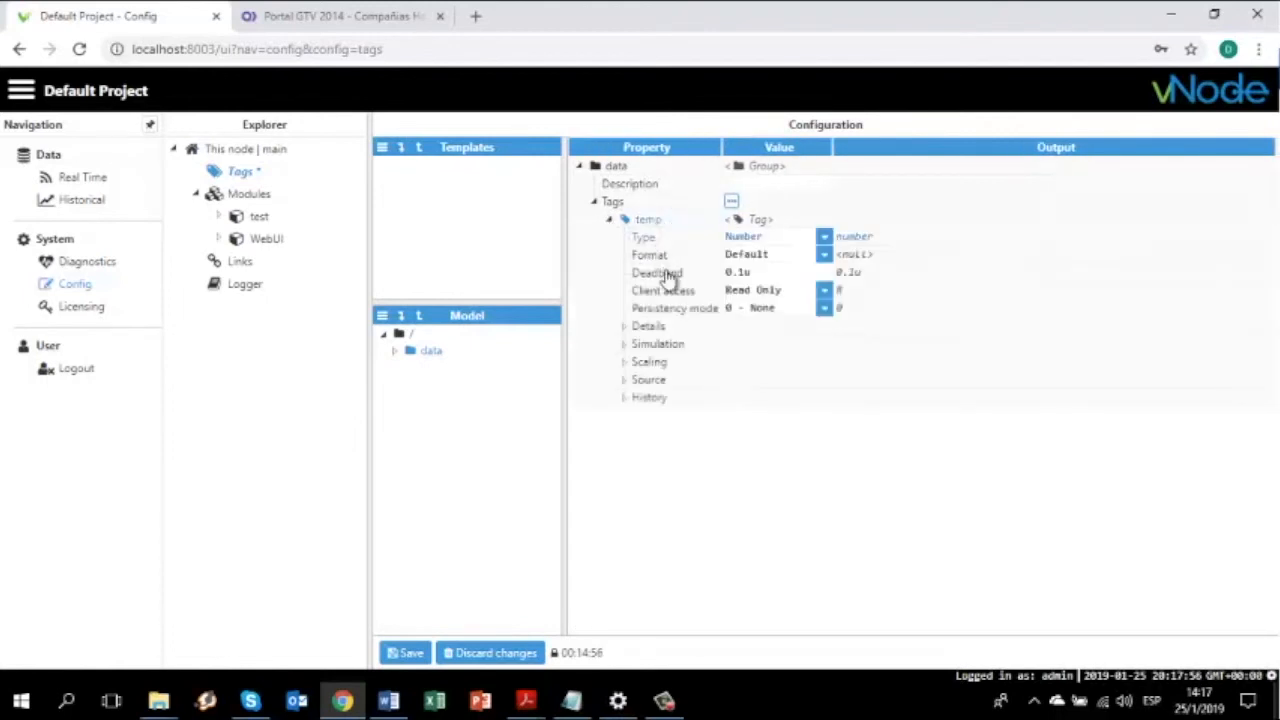
# Set the temp tag's source Module Type to ModbusClient and Module name to test
pyautogui.click(625, 381)
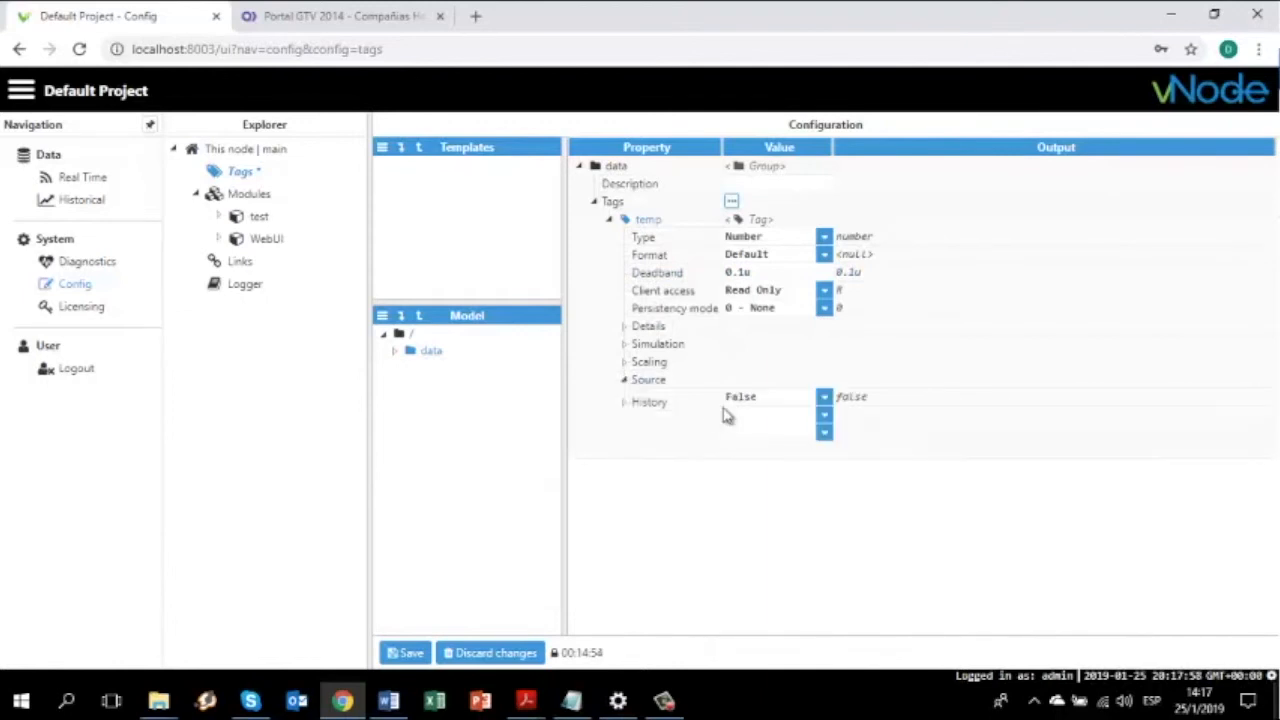
pyautogui.click(824, 422)
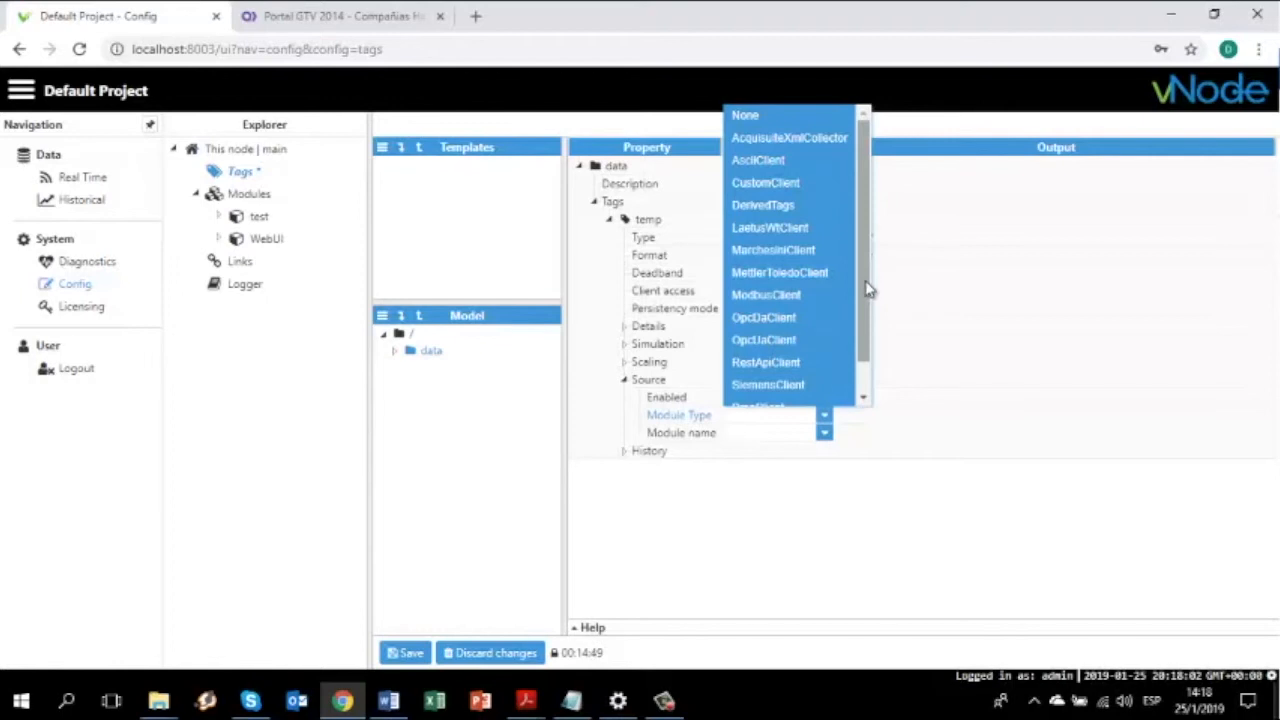
pyautogui.scroll(-2, 863, 306)
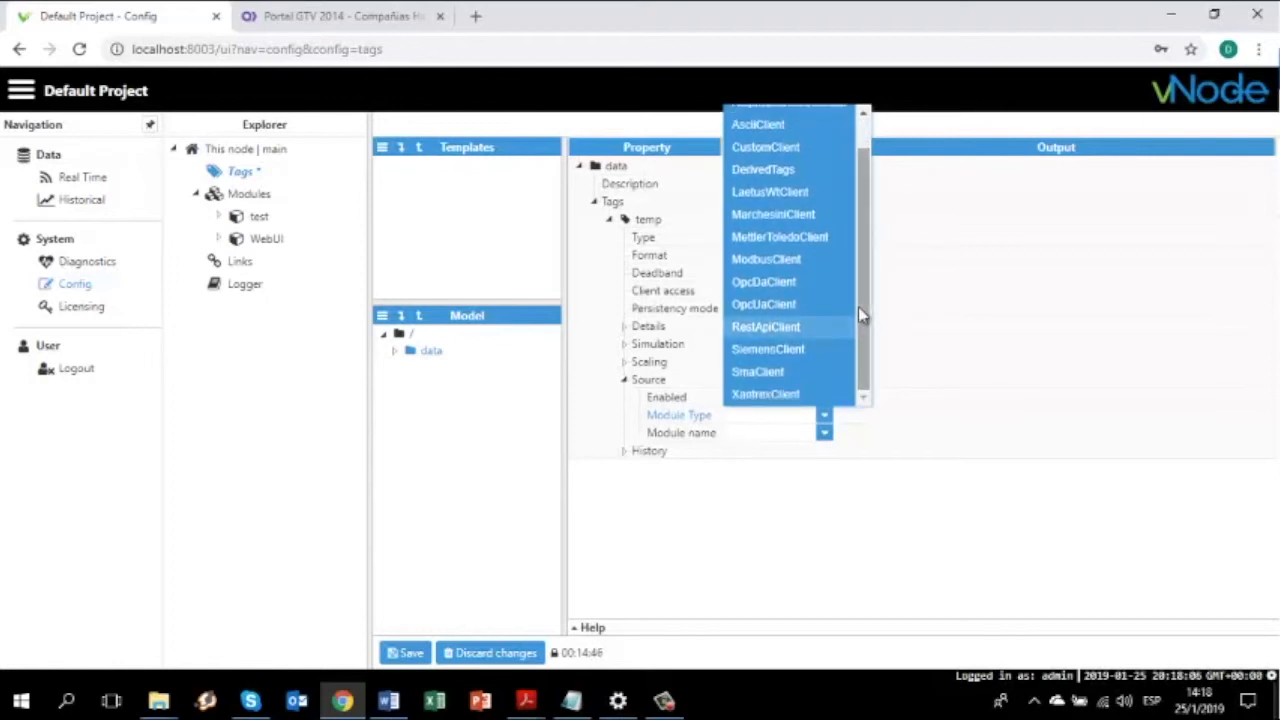
pyautogui.scroll(2, 866, 260)
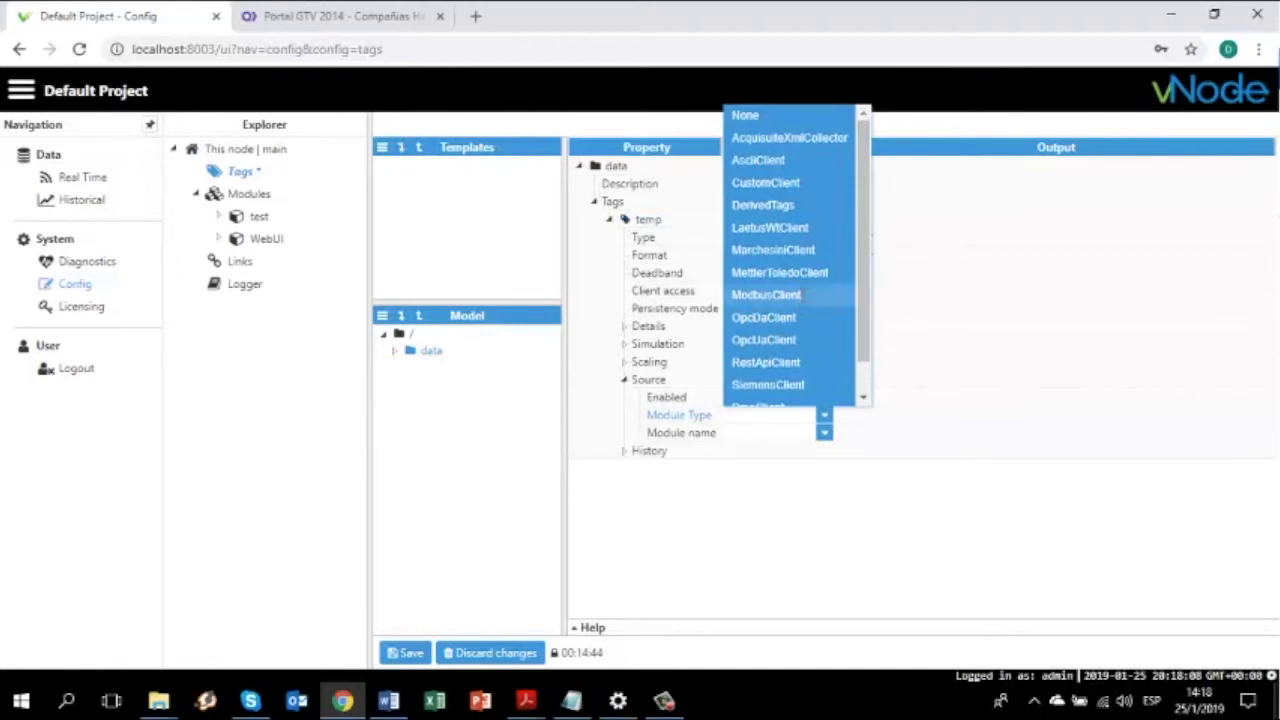
pyautogui.click(770, 294)
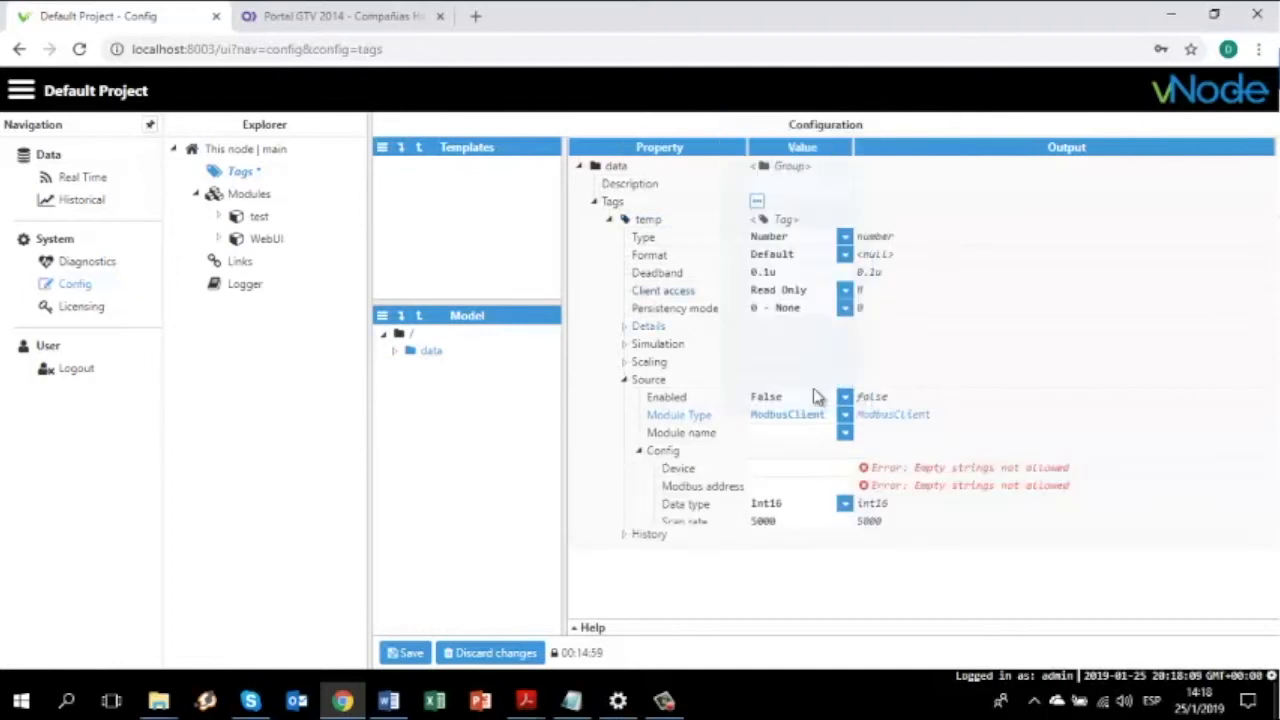
pyautogui.click(845, 437)
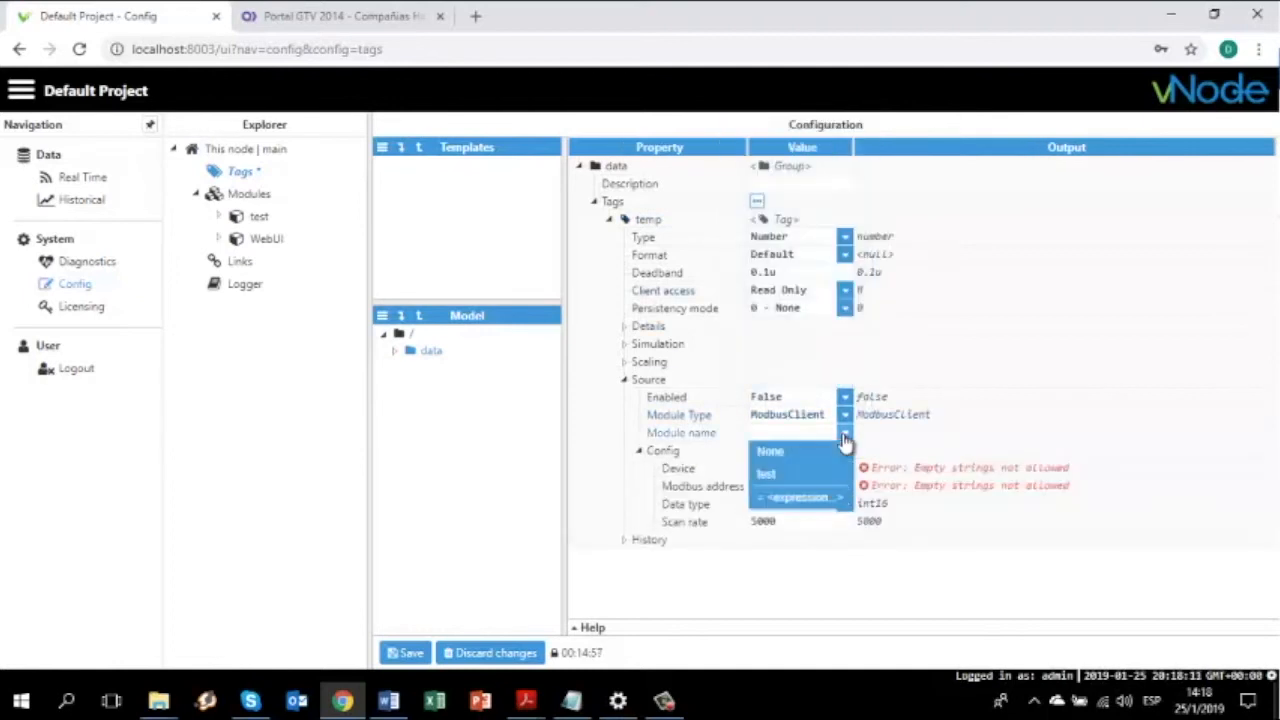
pyautogui.click(768, 476)
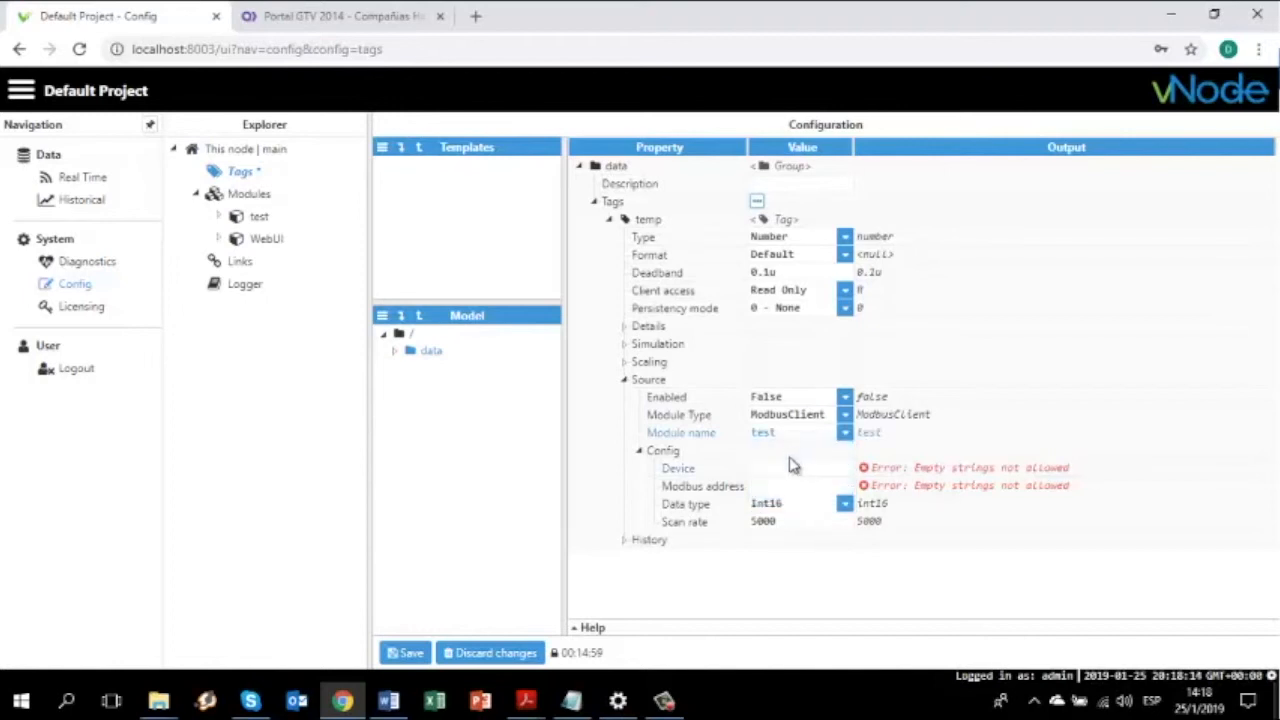
pyautogui.click(777, 472)
# Check the test module's names, then set temp's Device to modbus/plc and address 400001
pyautogui.click(257, 229)
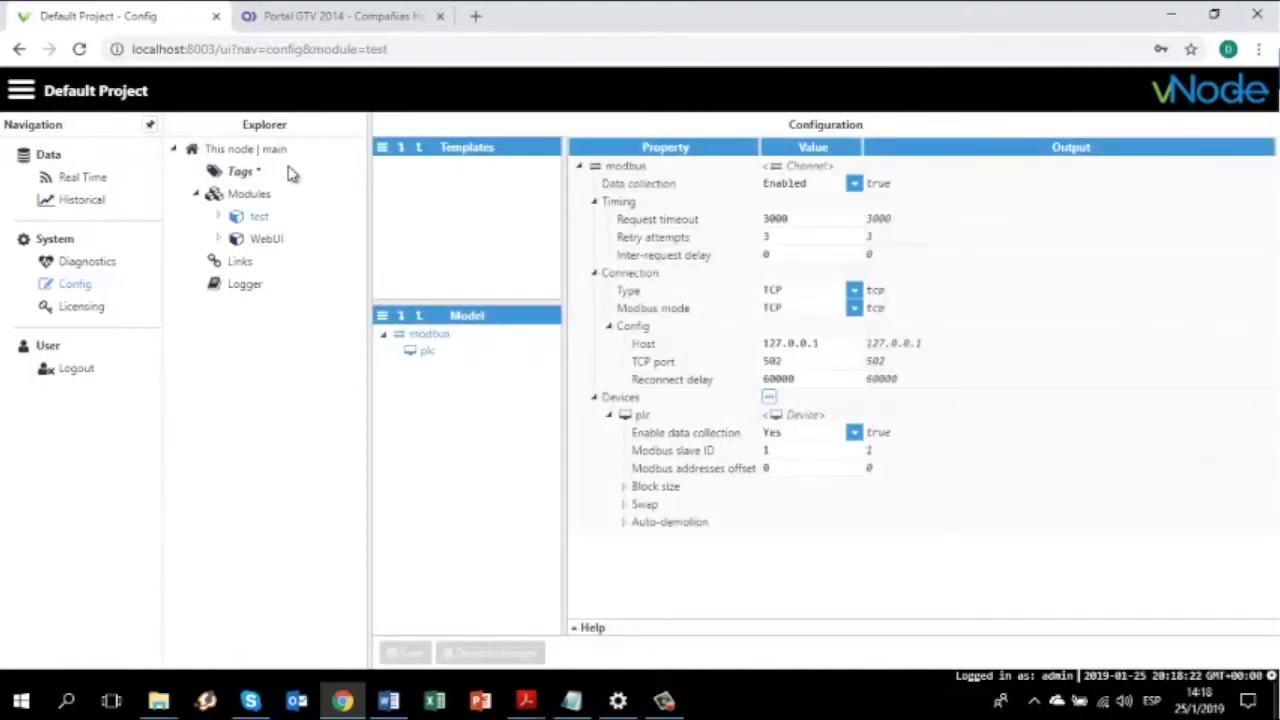
pyautogui.click(245, 173)
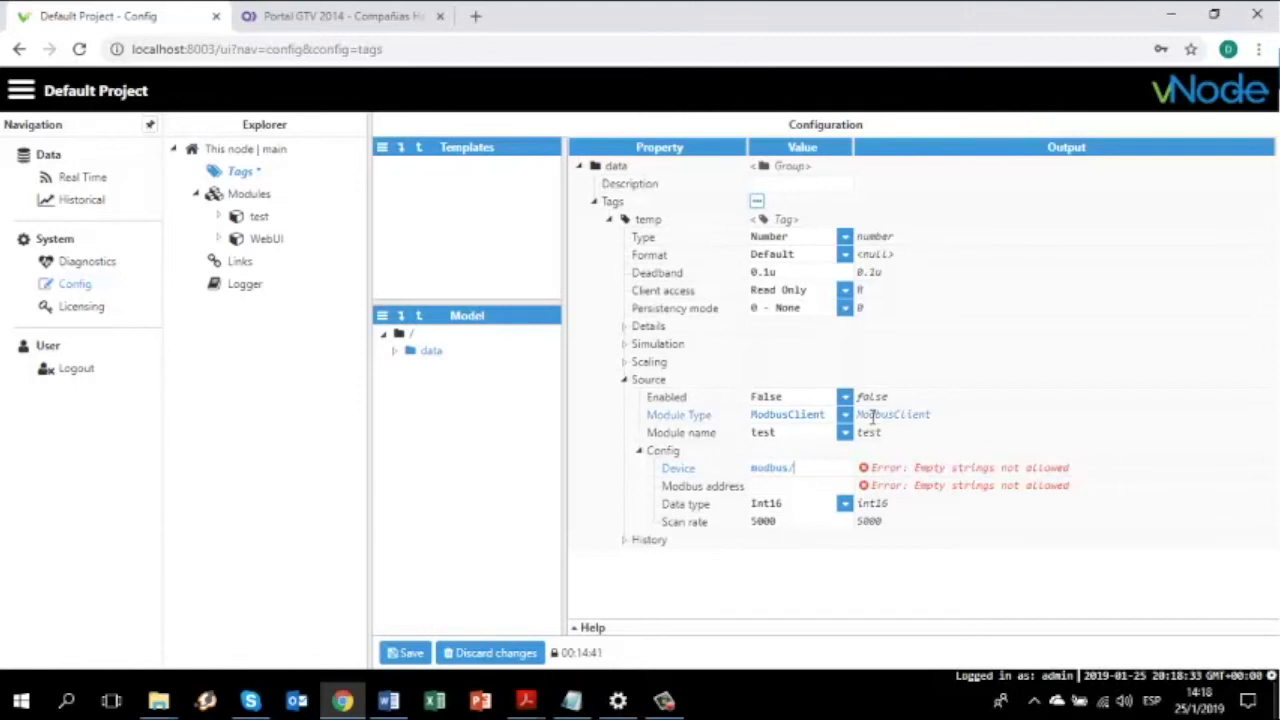
pyautogui.click(795, 487)
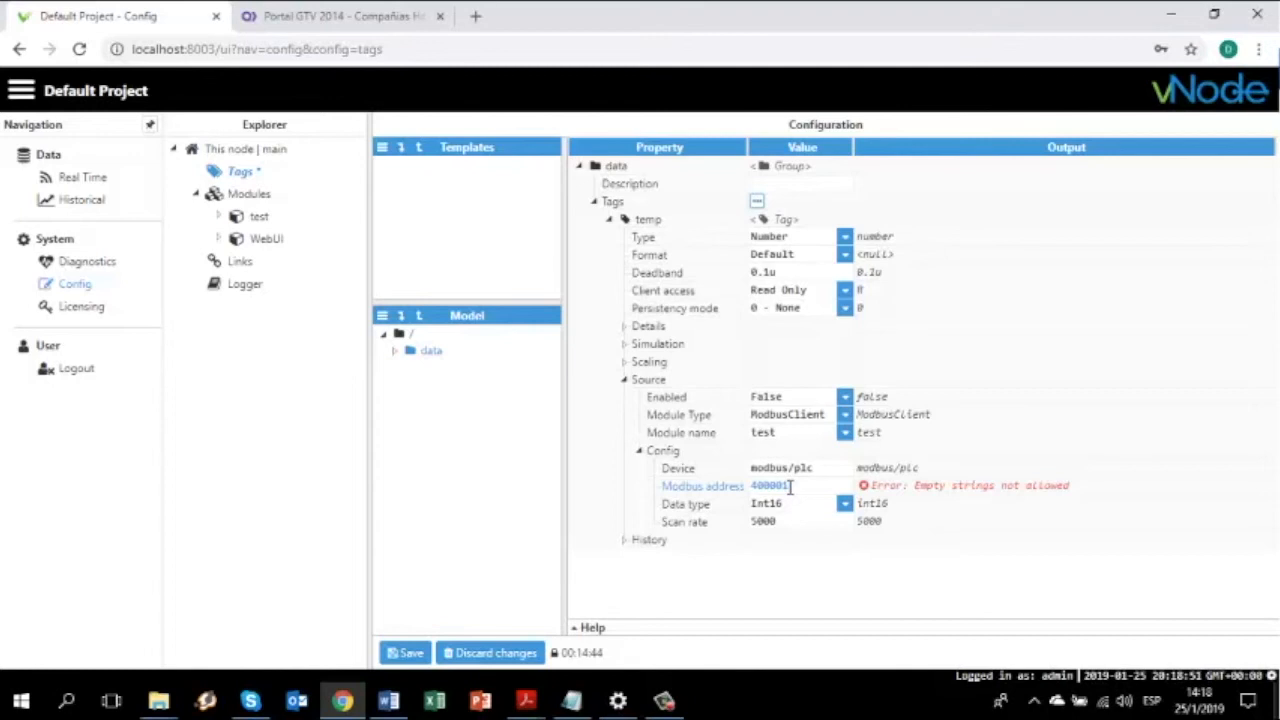
pyautogui.click(929, 566)
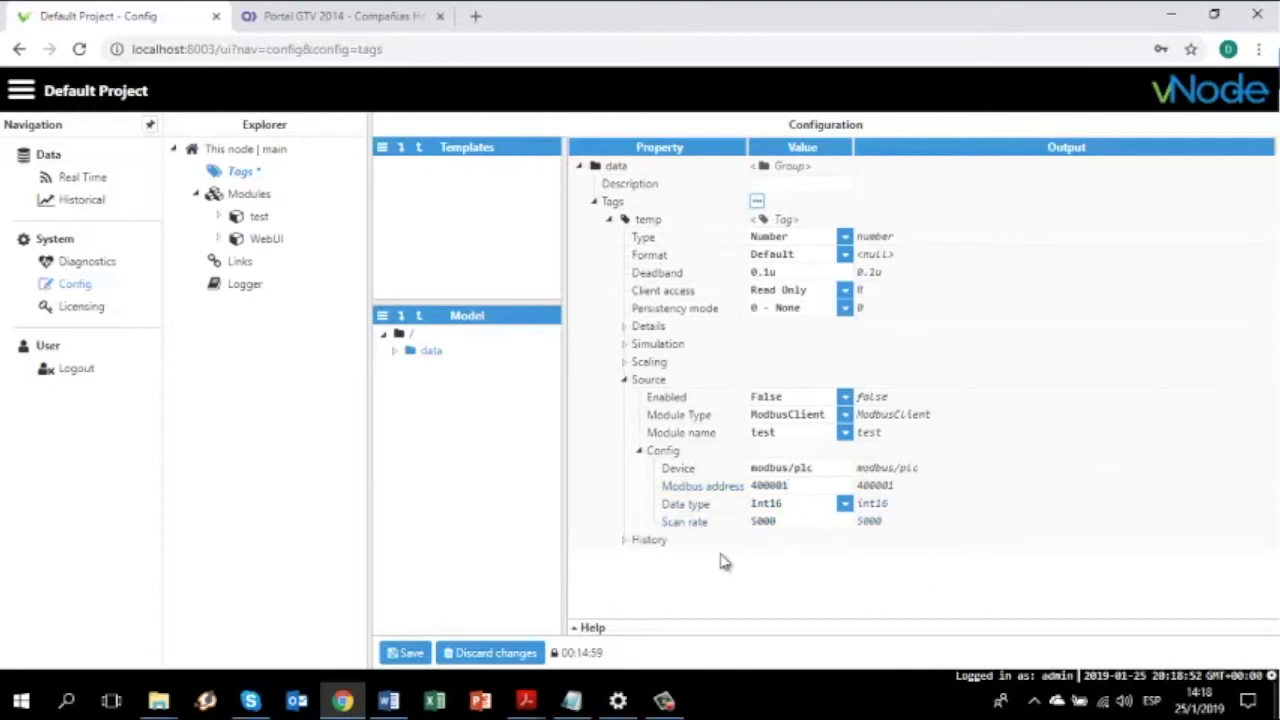
# Try enabling History for temp, collapse History, and save the tag configuration
pyautogui.click(634, 545)
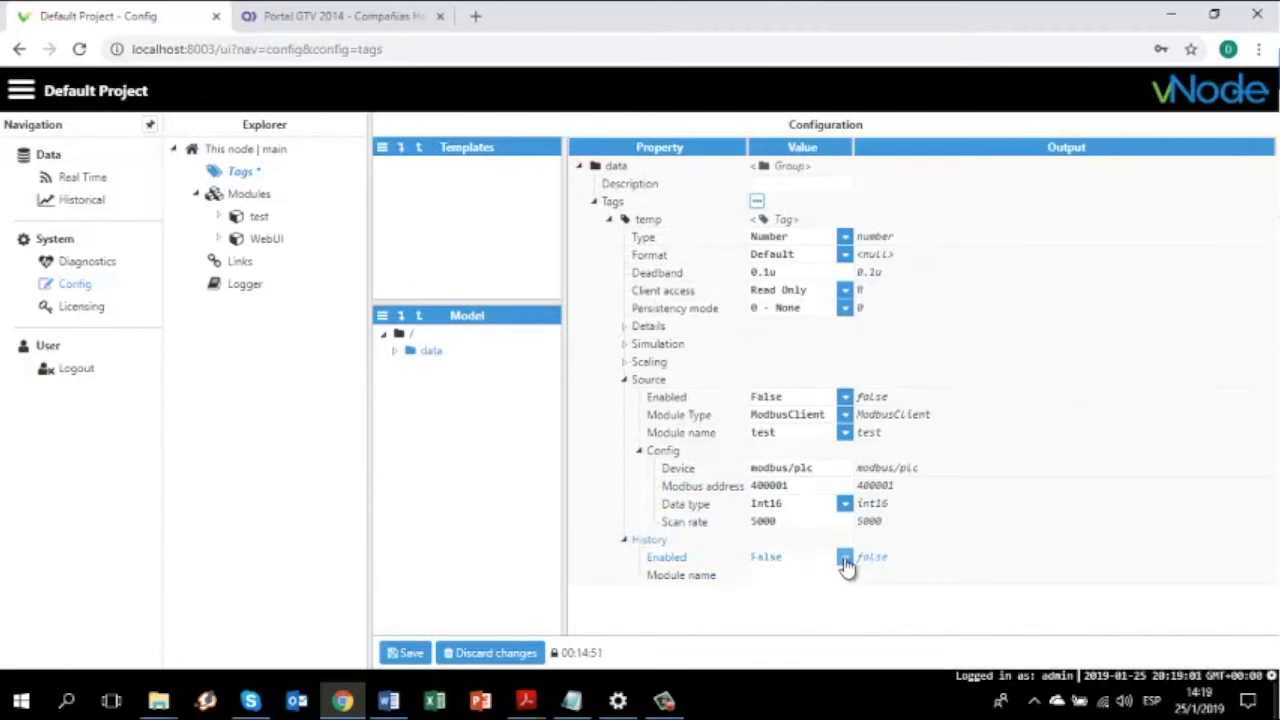
pyautogui.click(845, 562)
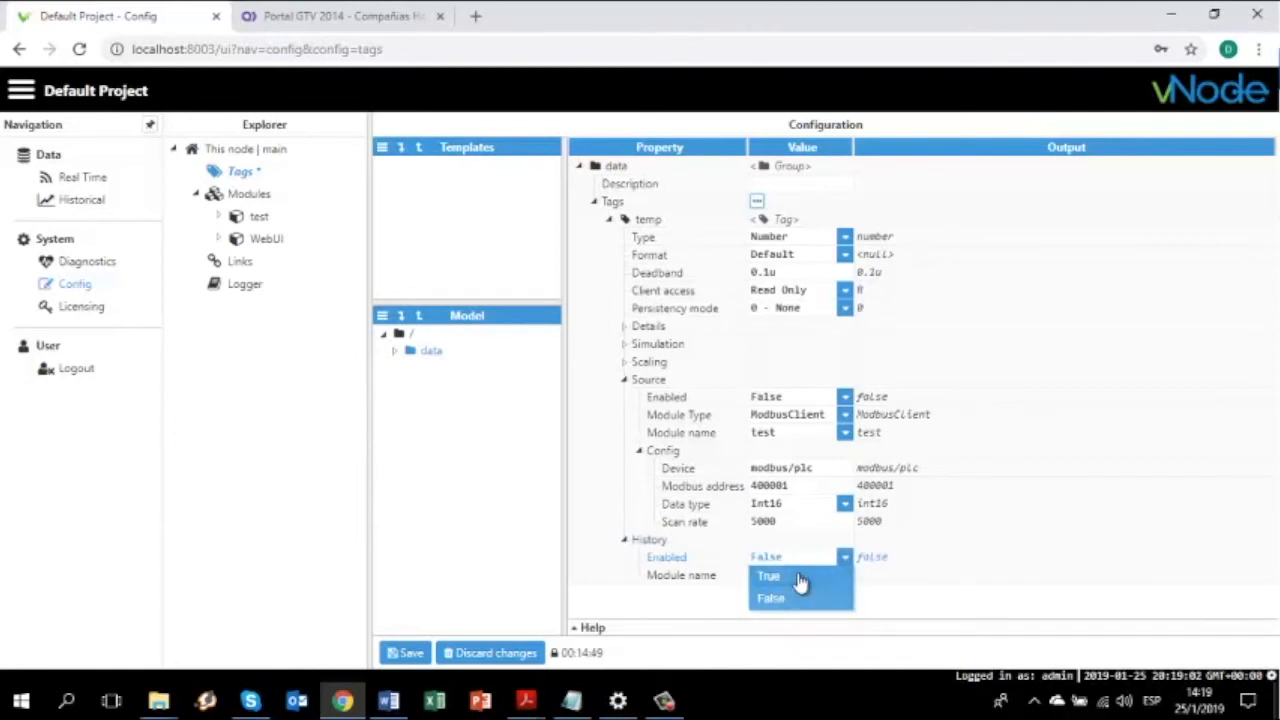
pyautogui.click(800, 582)
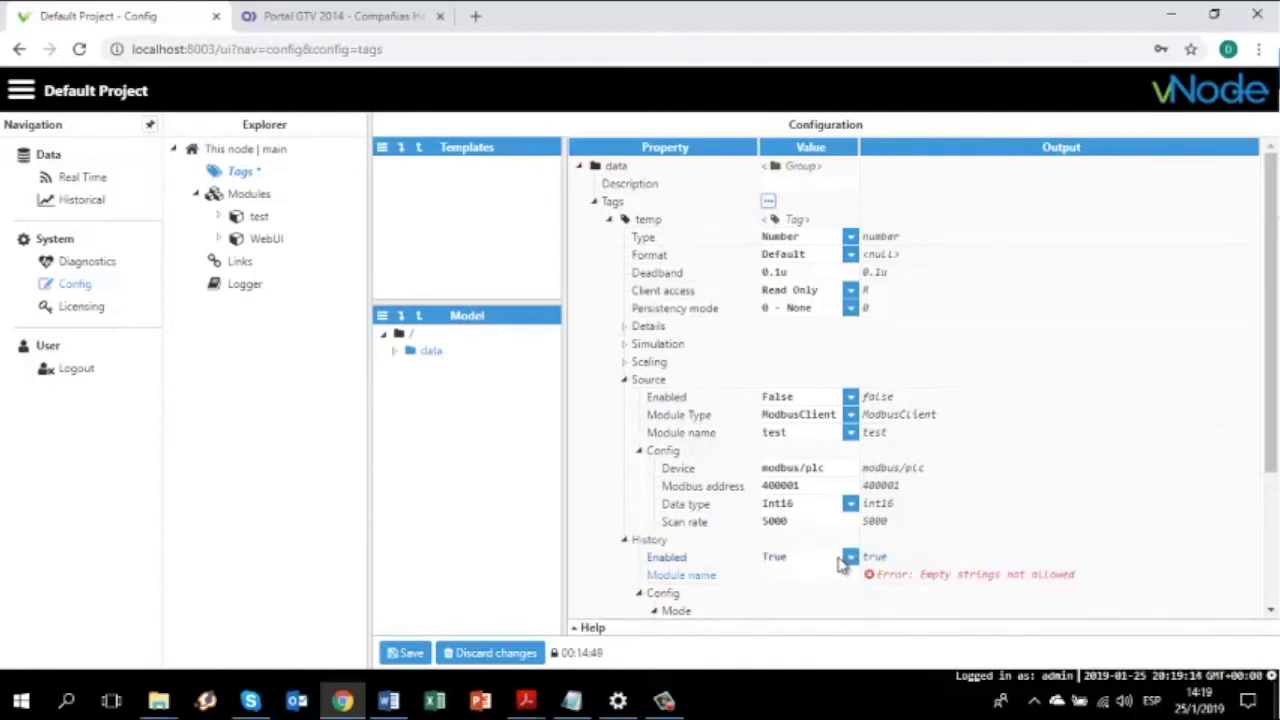
pyautogui.click(847, 558)
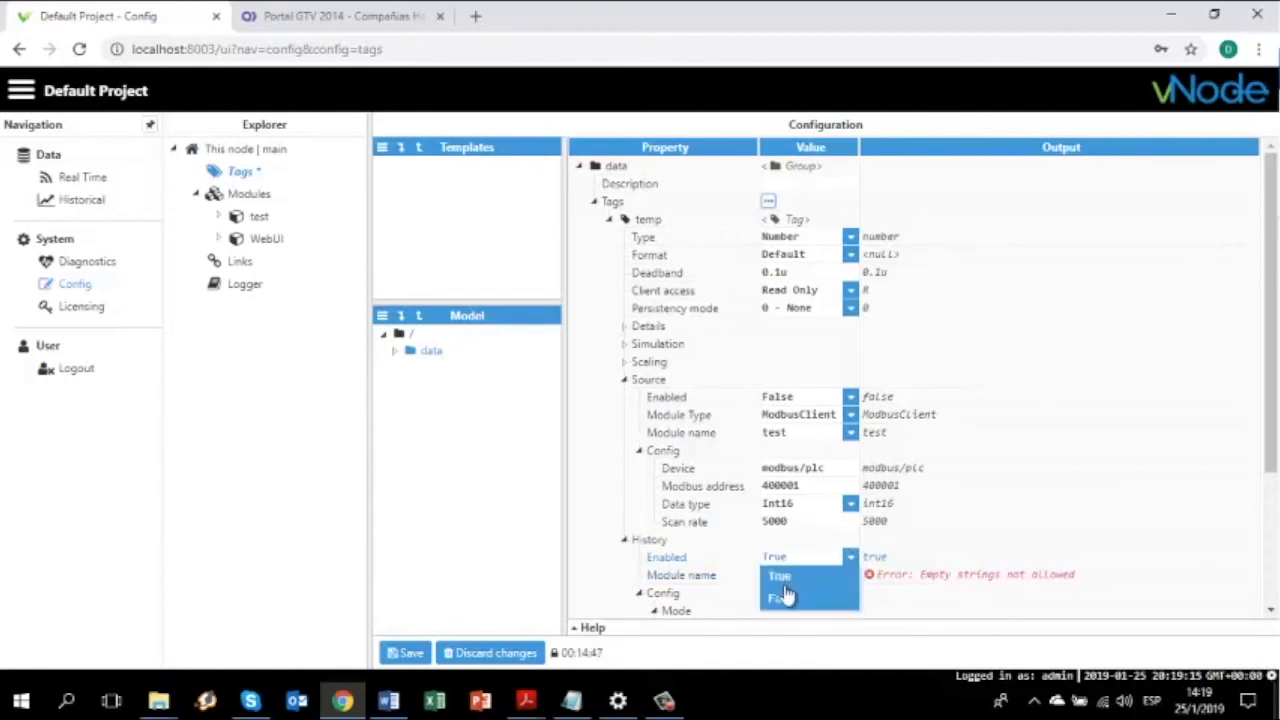
pyautogui.click(657, 540)
pyautogui.click(624, 540)
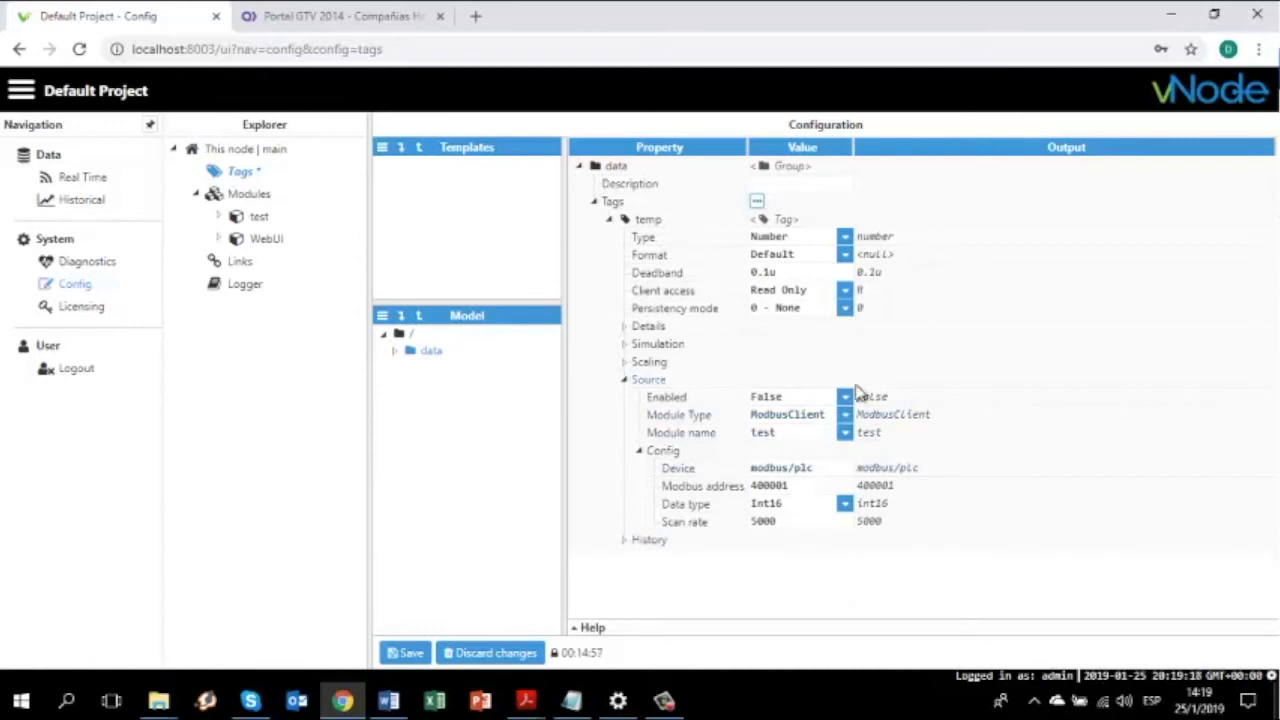
pyautogui.click(409, 655)
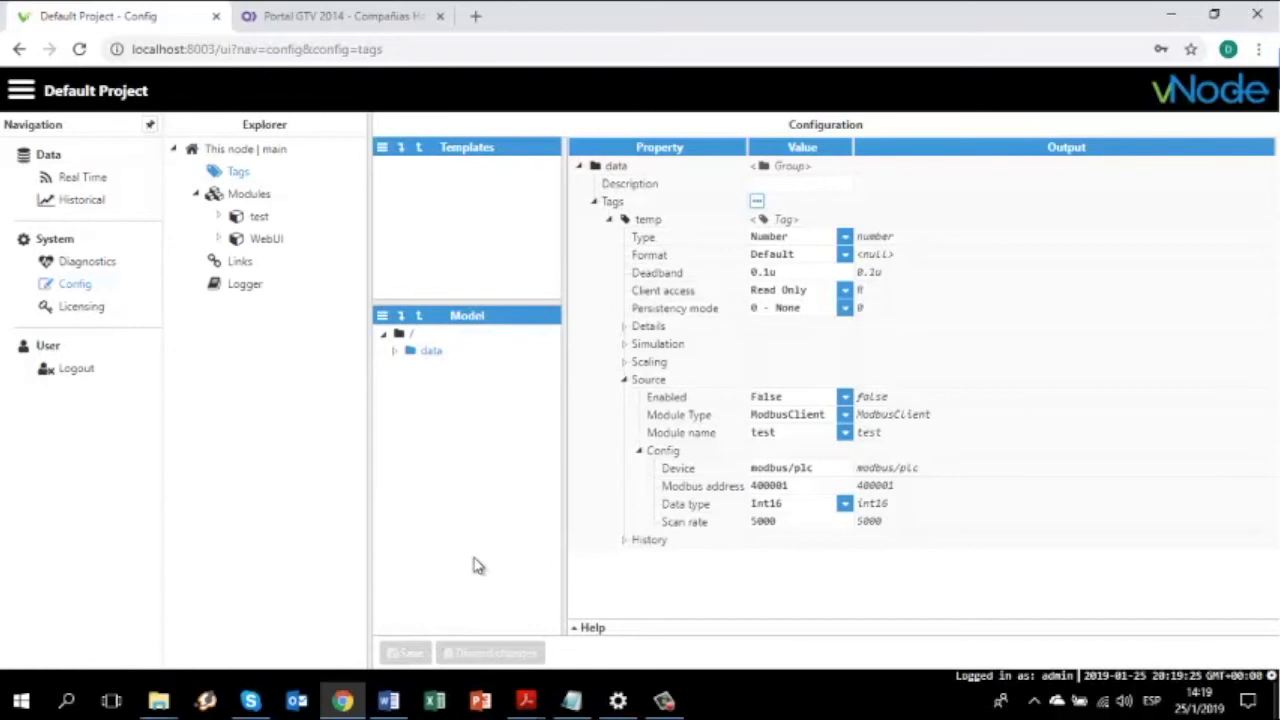
# Show the data group in Real Time and select the temp tag row
pyautogui.click(302, 452)
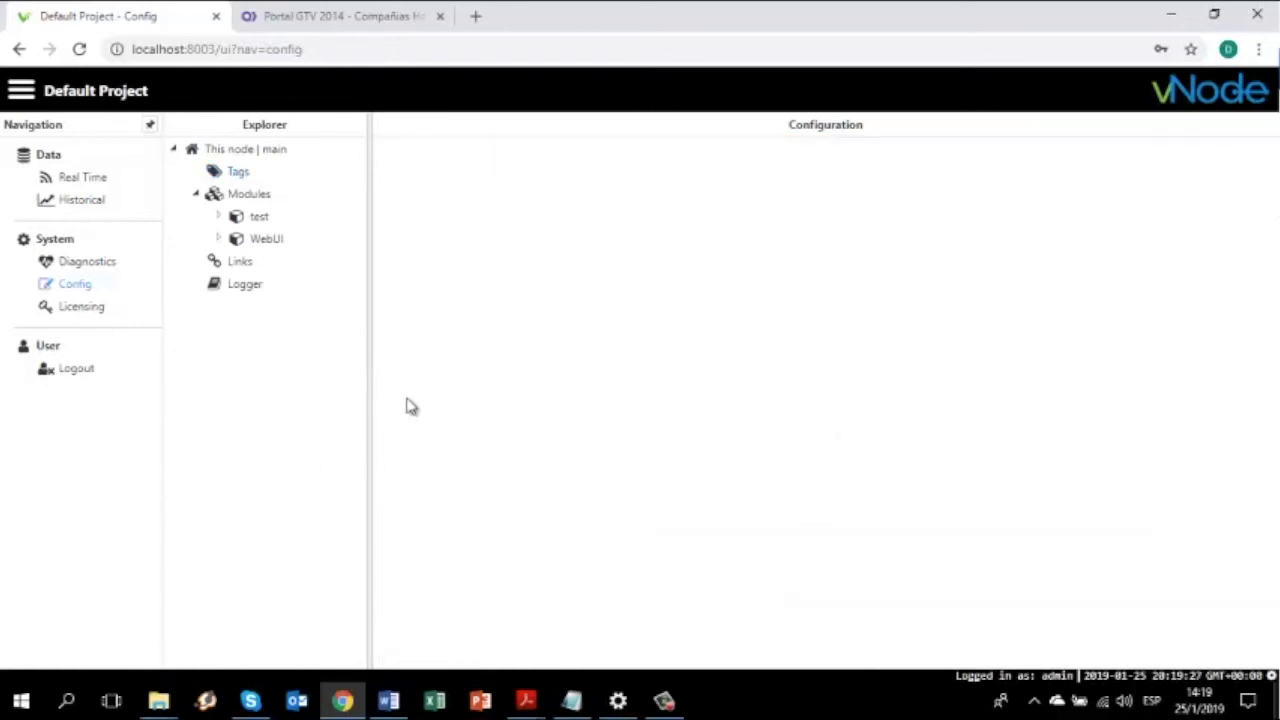
pyautogui.click(78, 177)
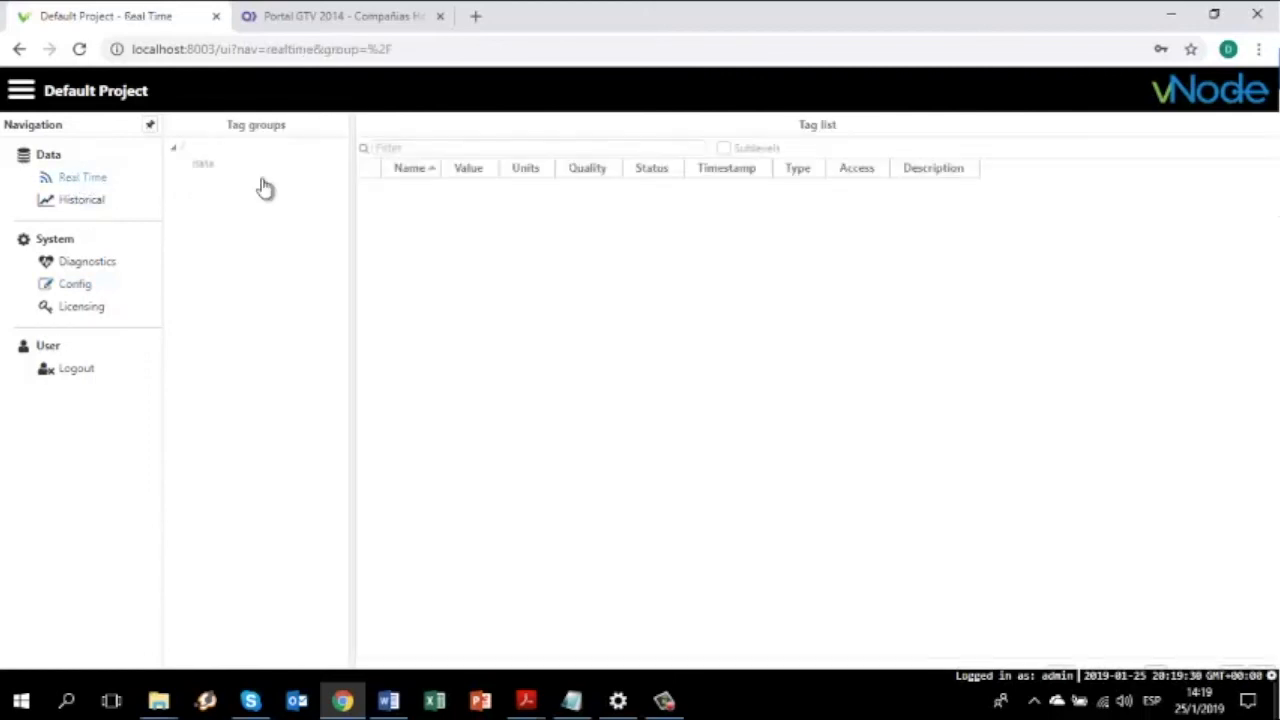
pyautogui.click(207, 166)
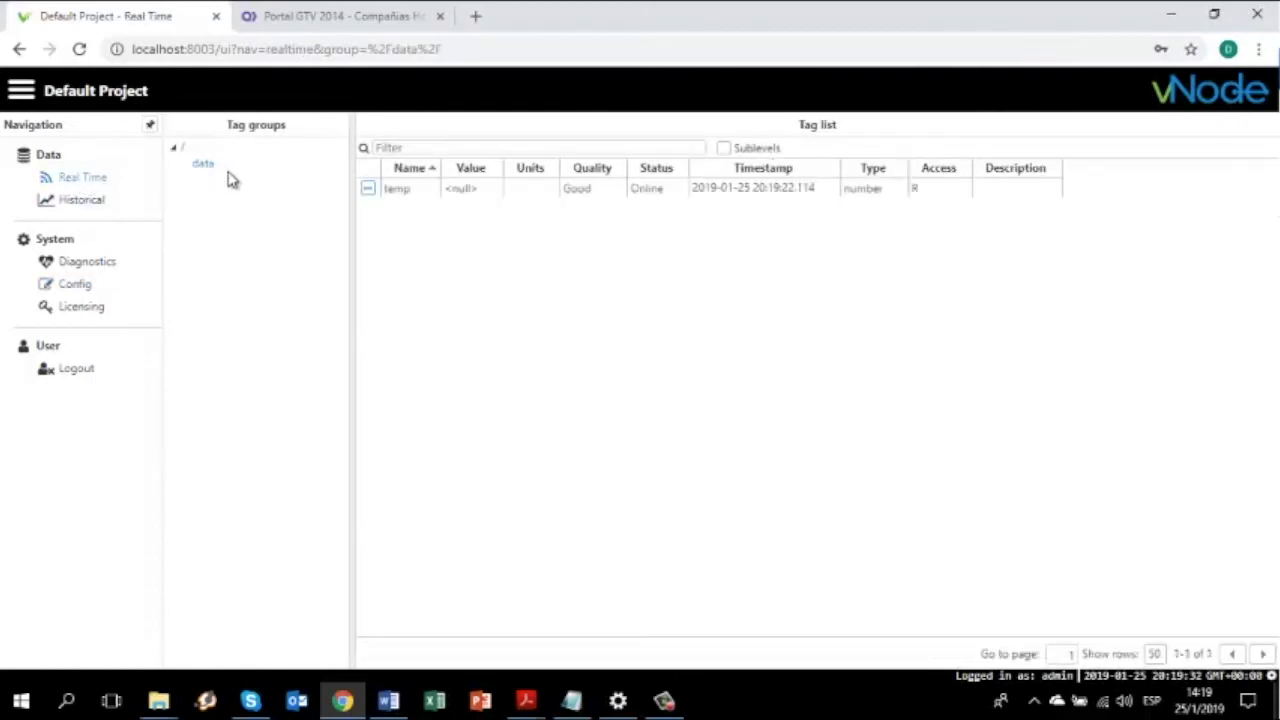
pyautogui.click(405, 191)
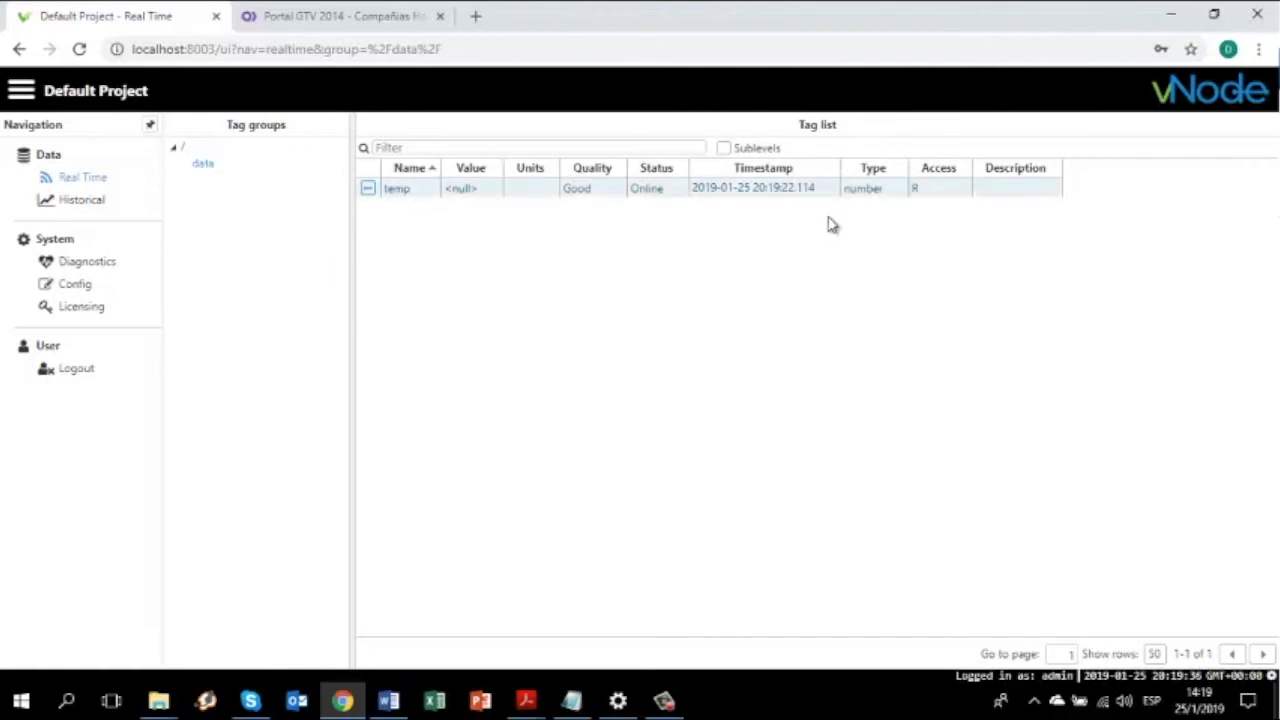